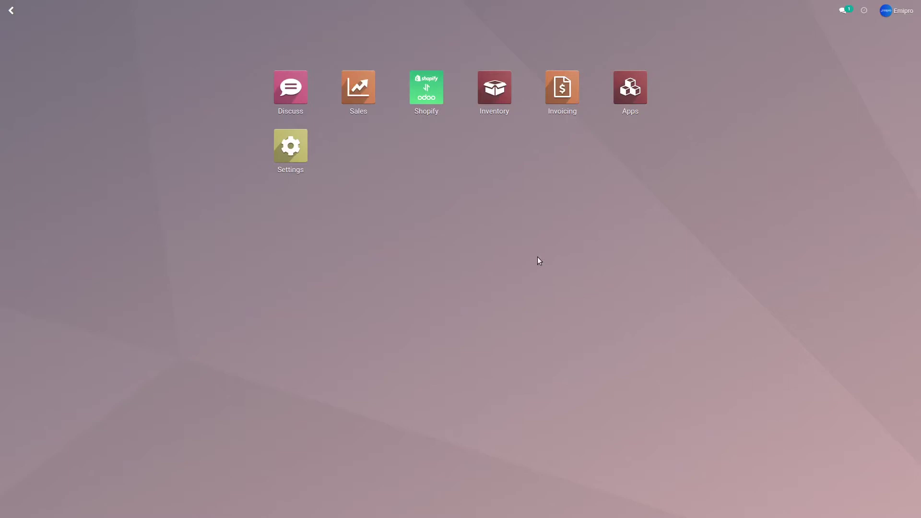
left_click(429, 93)
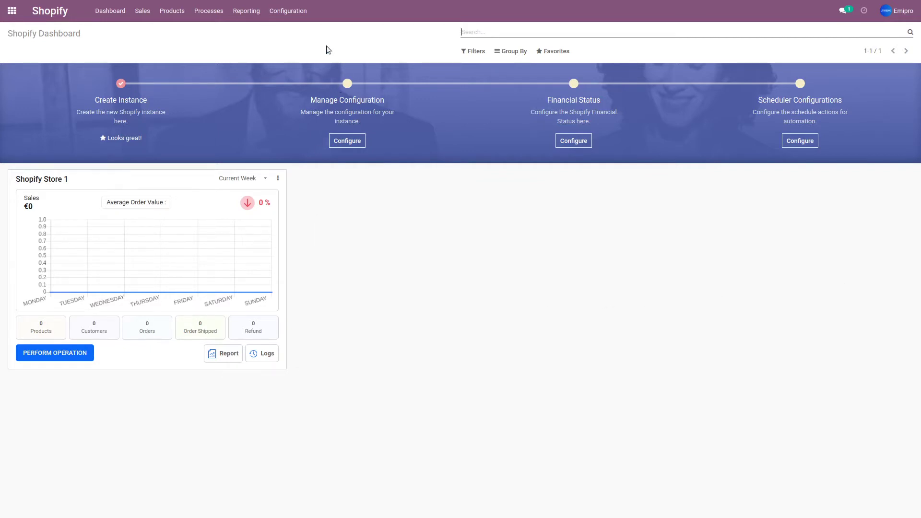
left_click(290, 21)
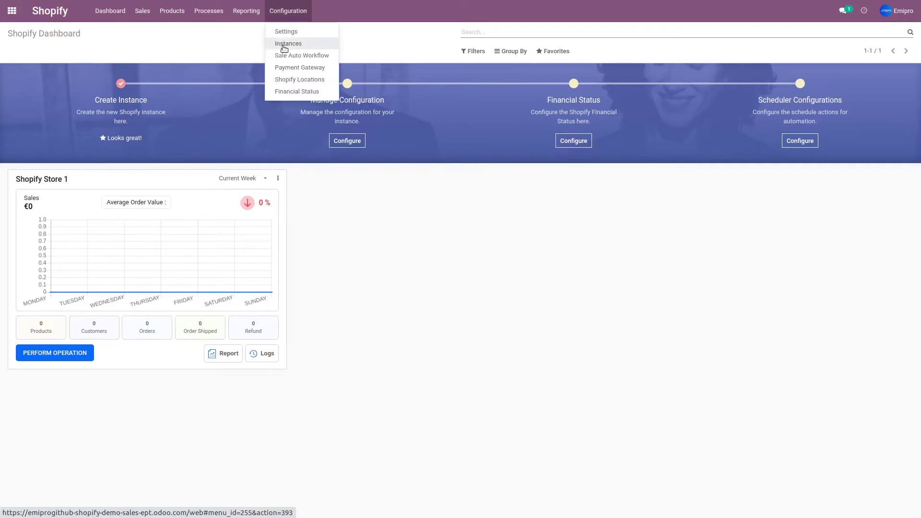
left_click(401, 51)
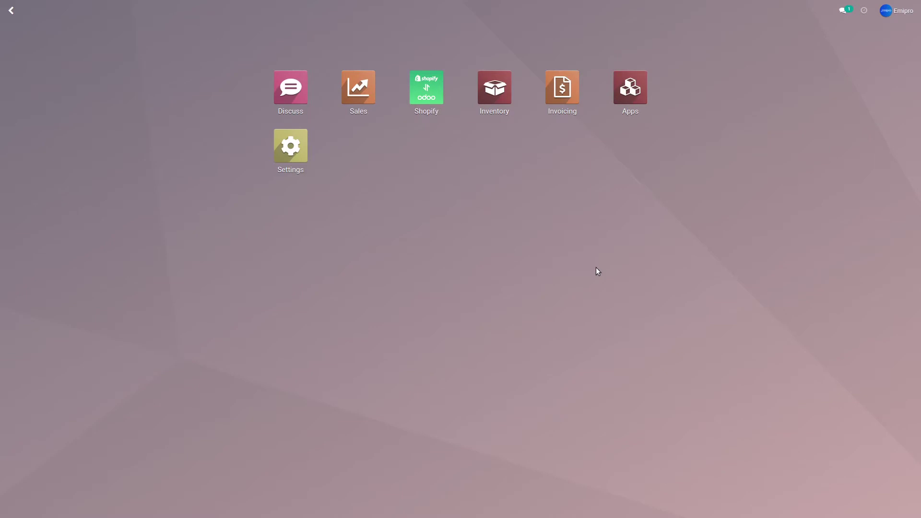
Open the product catalogue of the Sales app and show it as a list.
left_click(368, 92)
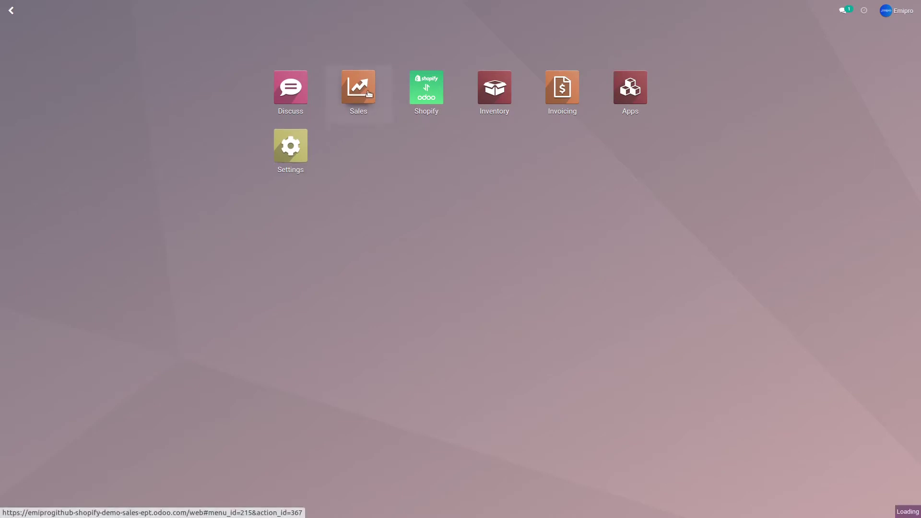
left_click(164, 10)
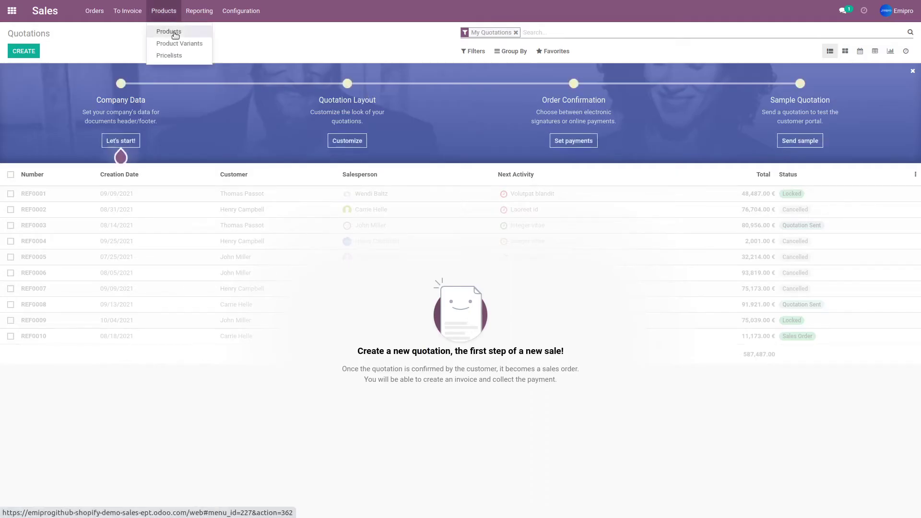
left_click(175, 32)
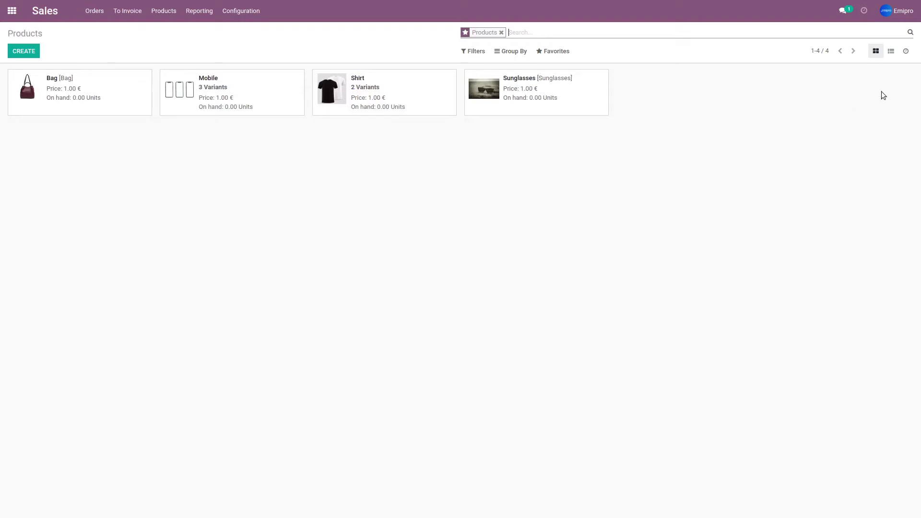
left_click(891, 52)
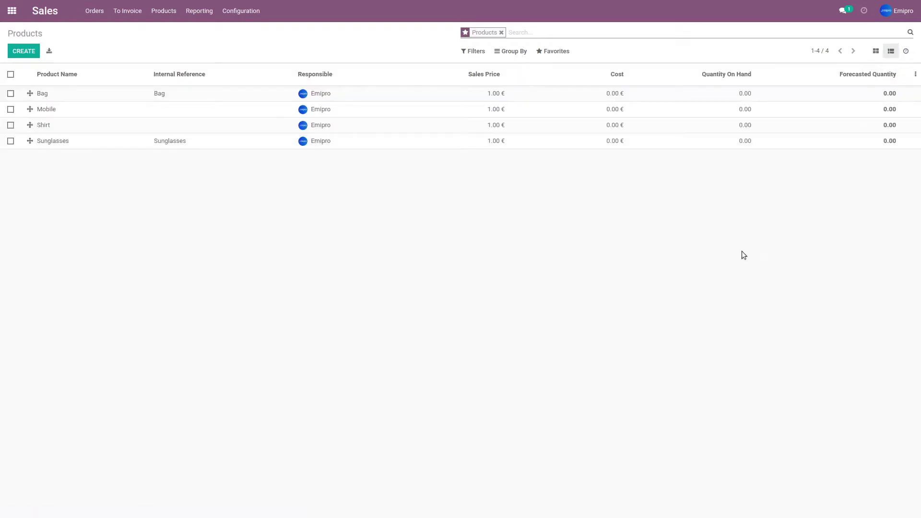
Export all listed products to Shopify Store 1 with the Export in Shopify Layer method.
left_click(10, 73)
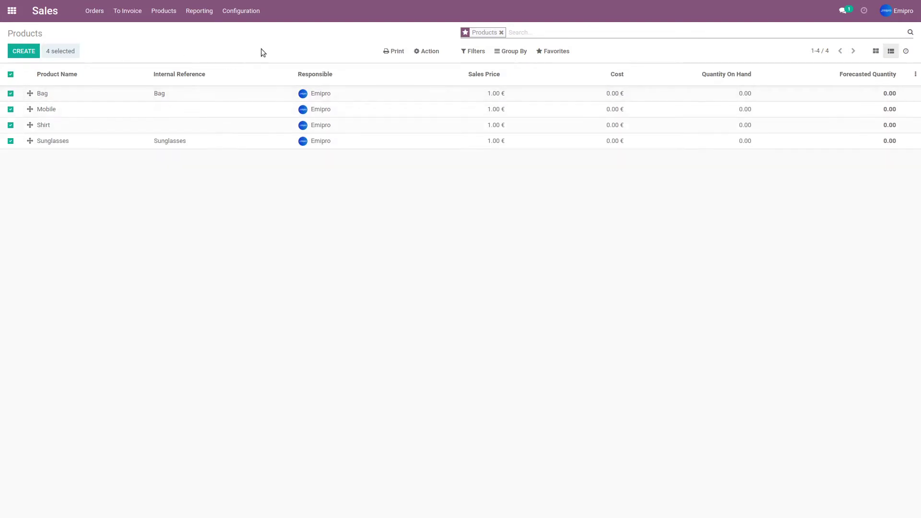
left_click(432, 51)
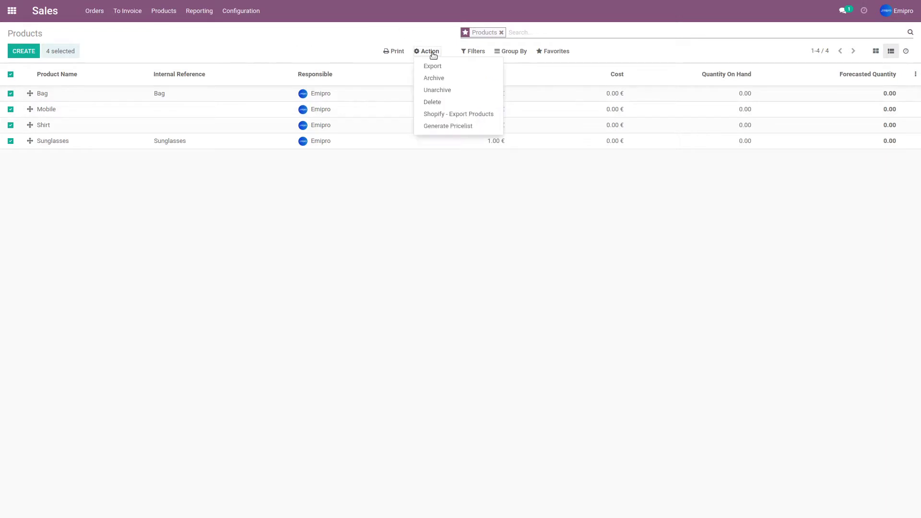
left_click(441, 117)
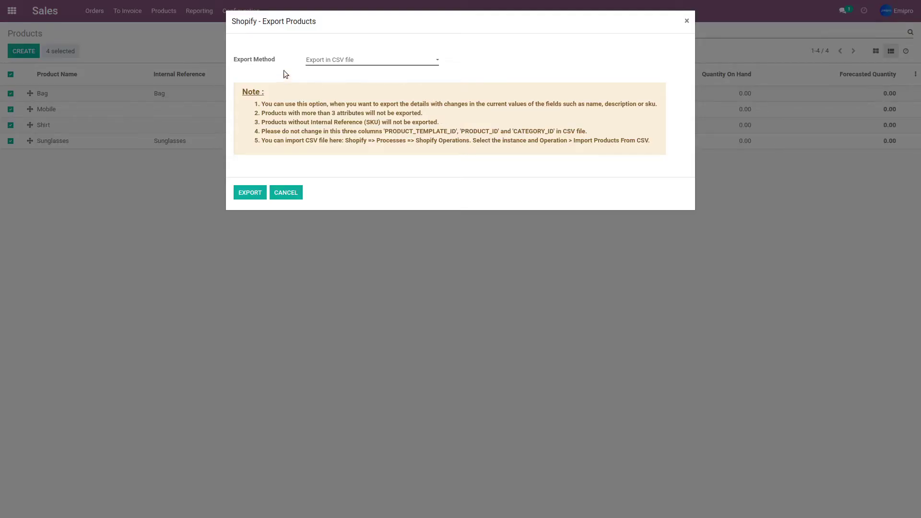
left_click(336, 64)
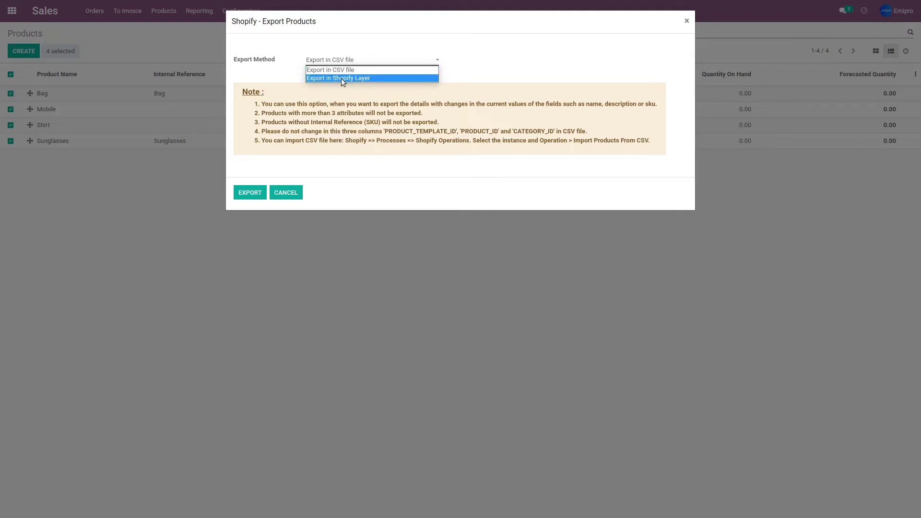
left_click(343, 79)
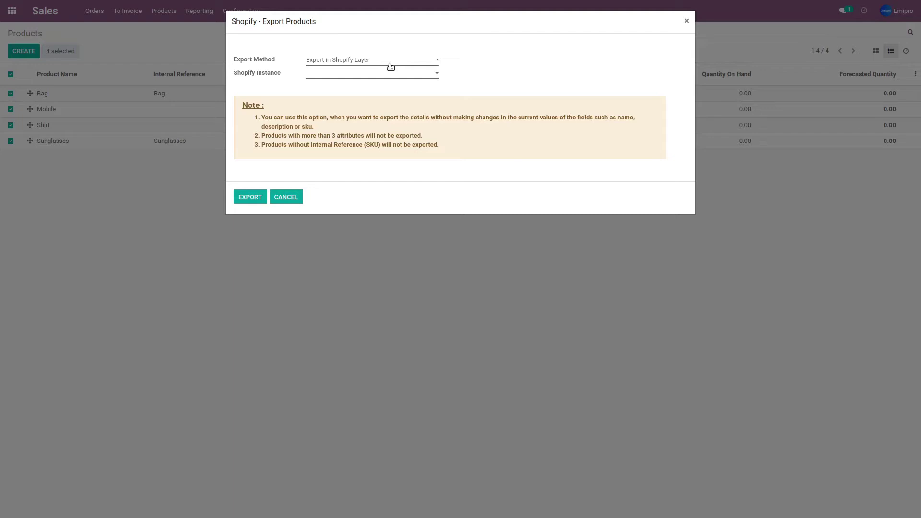
left_click(356, 76)
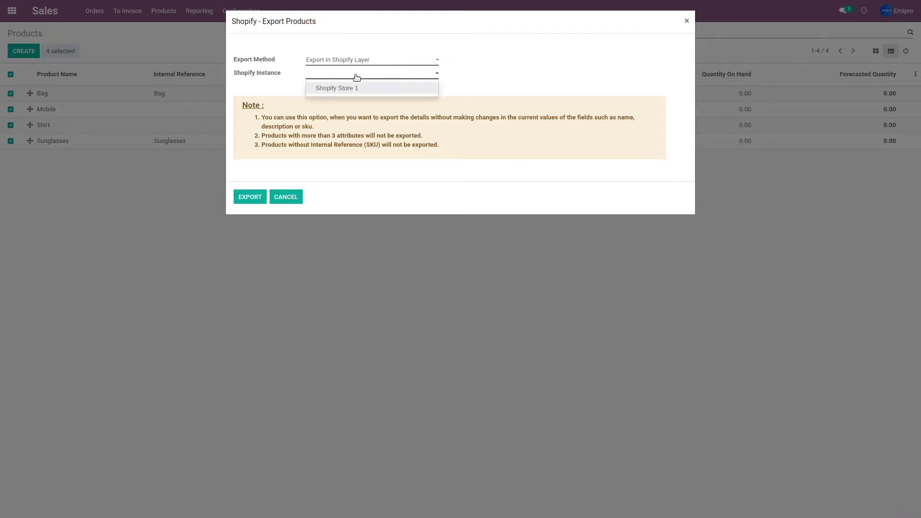
left_click(361, 89)
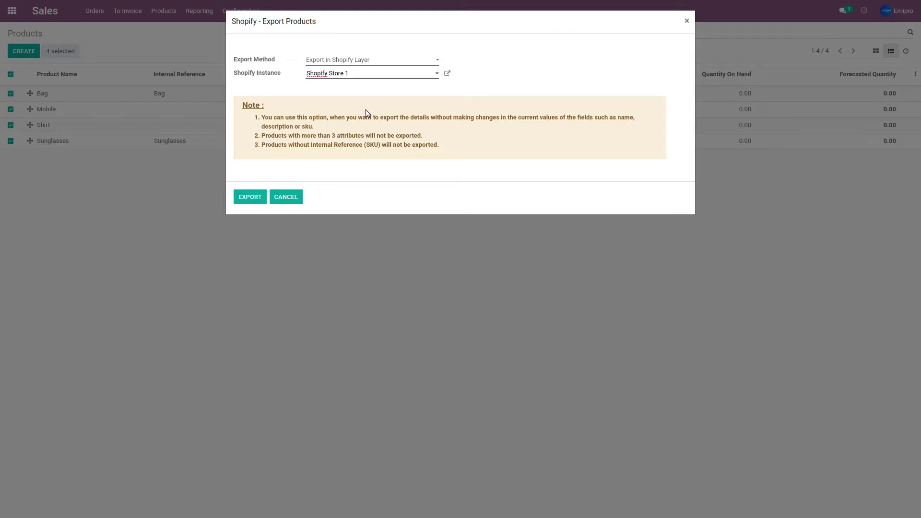
left_click(250, 197)
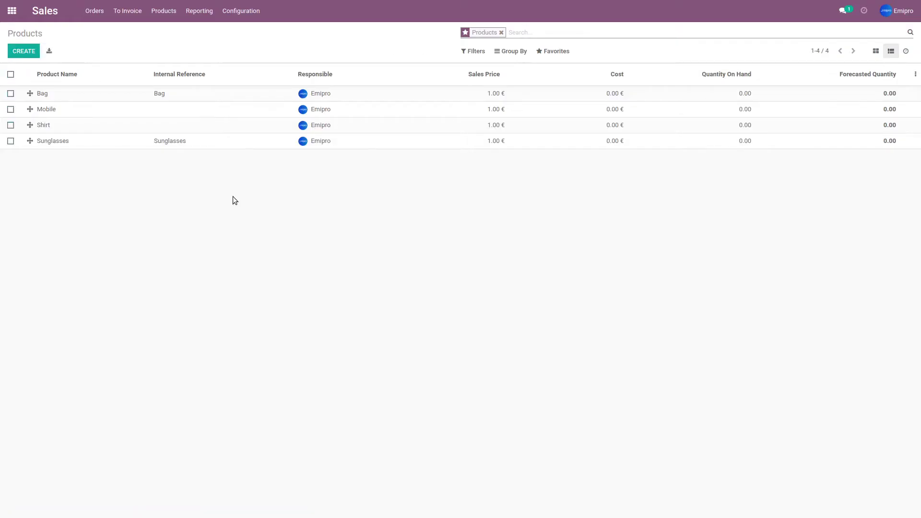
Switch to the Shopify app in Odoo and open its Shopify products list.
left_click(12, 10)
left_click(420, 95)
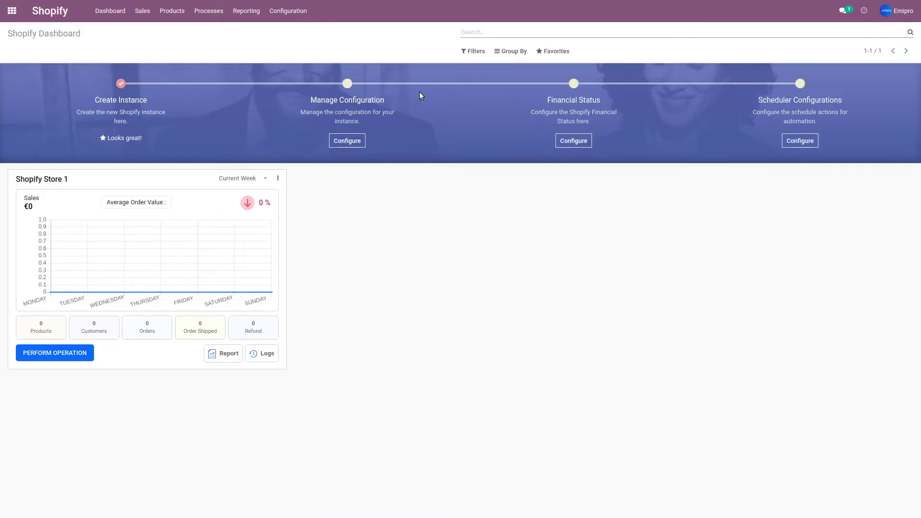
left_click(174, 11)
left_click(182, 31)
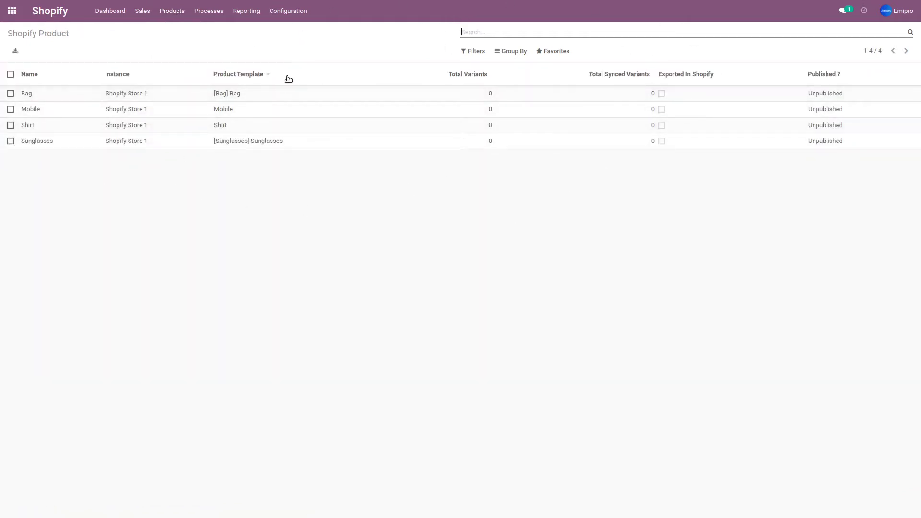
Open the Bag product for editing, review its variants, images and Shopify info, and return to the product list without saving.
left_click(175, 96)
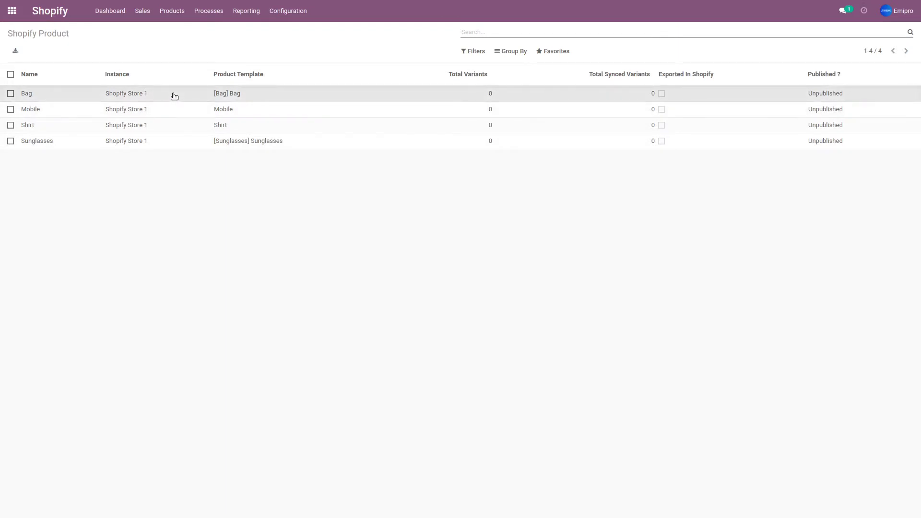
left_click(174, 96)
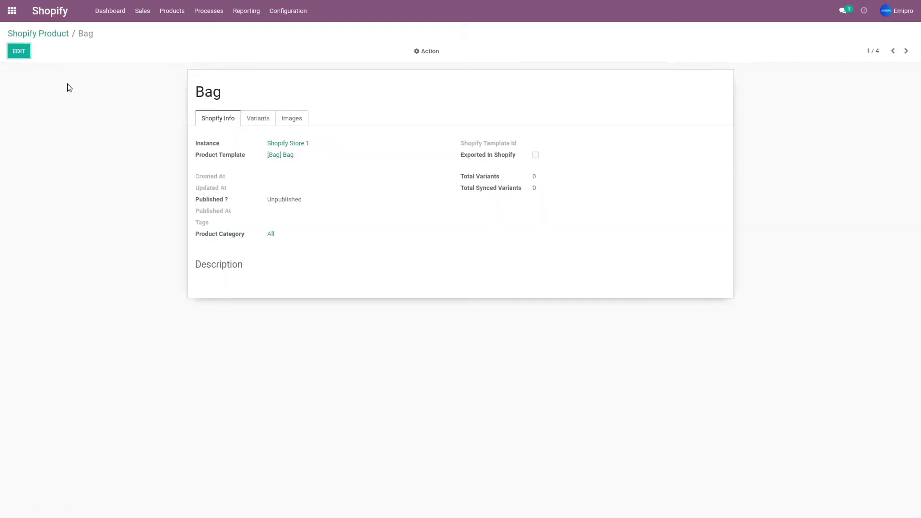
left_click(27, 56)
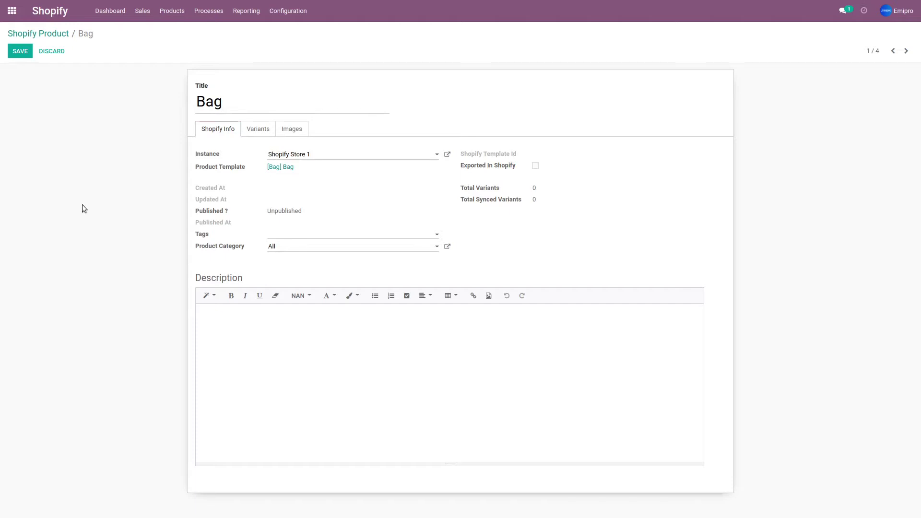
left_click(260, 131)
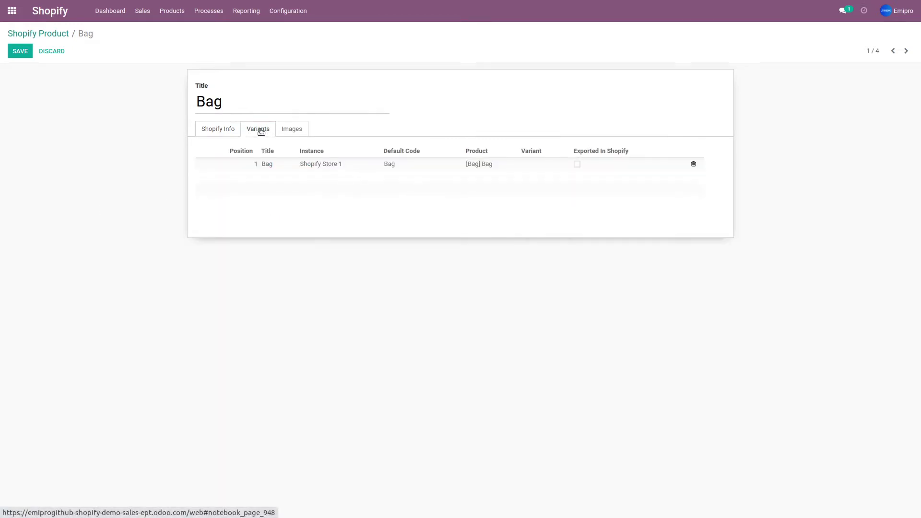
left_click(301, 130)
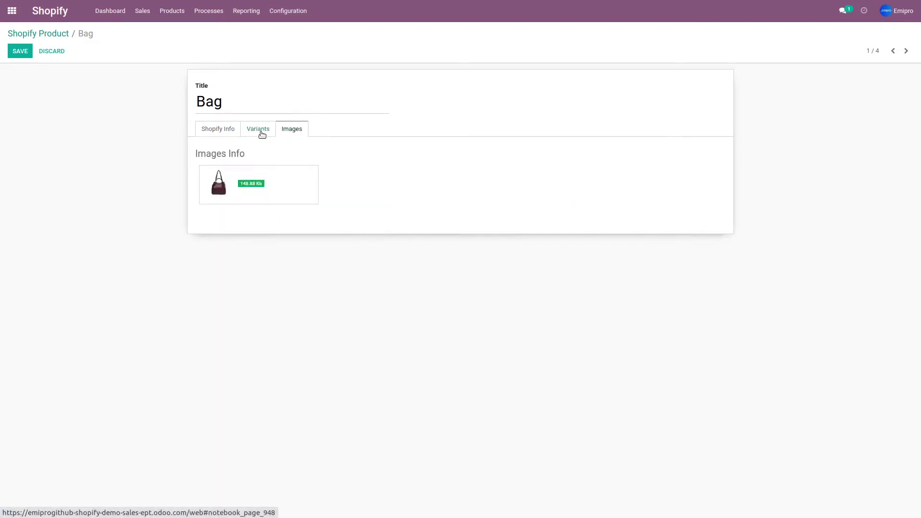
left_click(262, 135)
left_click(233, 133)
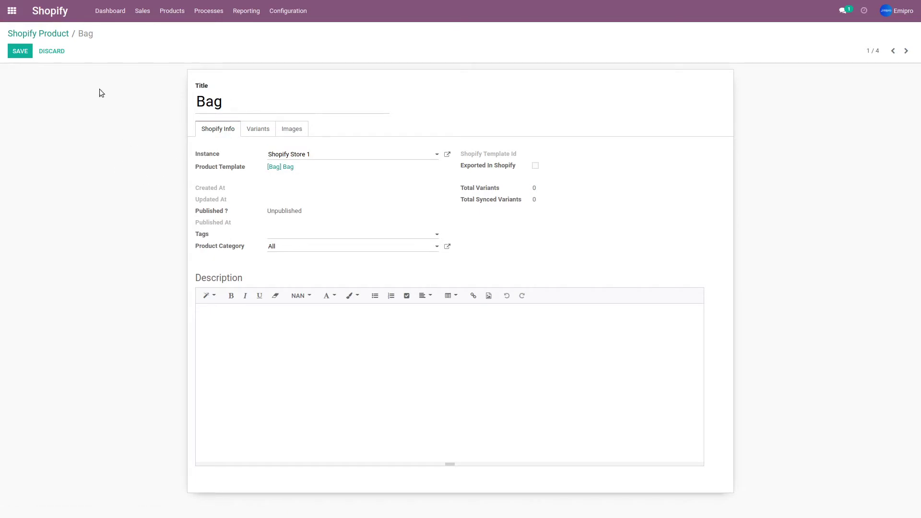
left_click(52, 51)
left_click(57, 34)
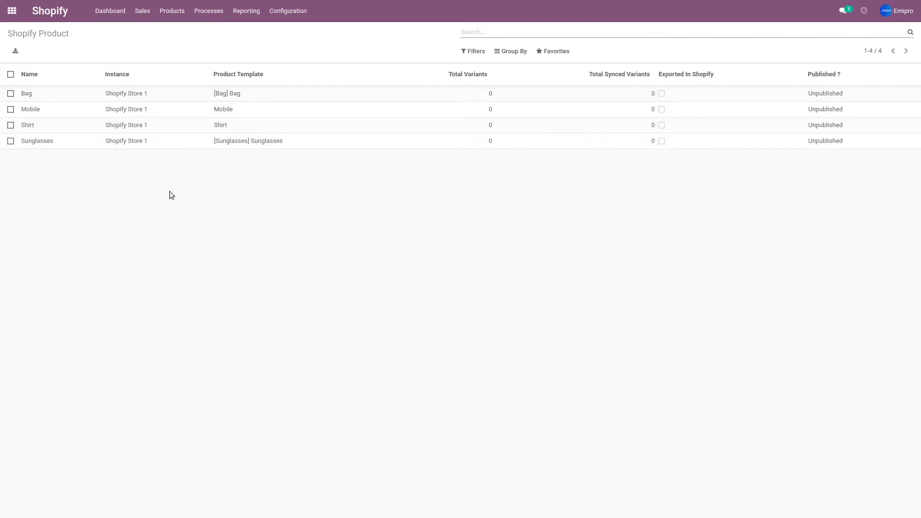
Export all listed products as new products in Shopify, with price and image set and publishing on Publish Web Only.
left_click(10, 75)
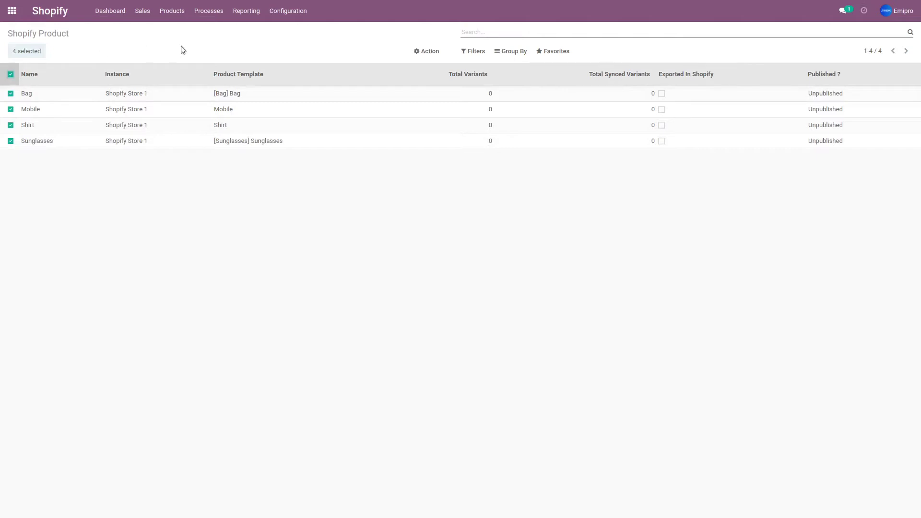
left_click(423, 52)
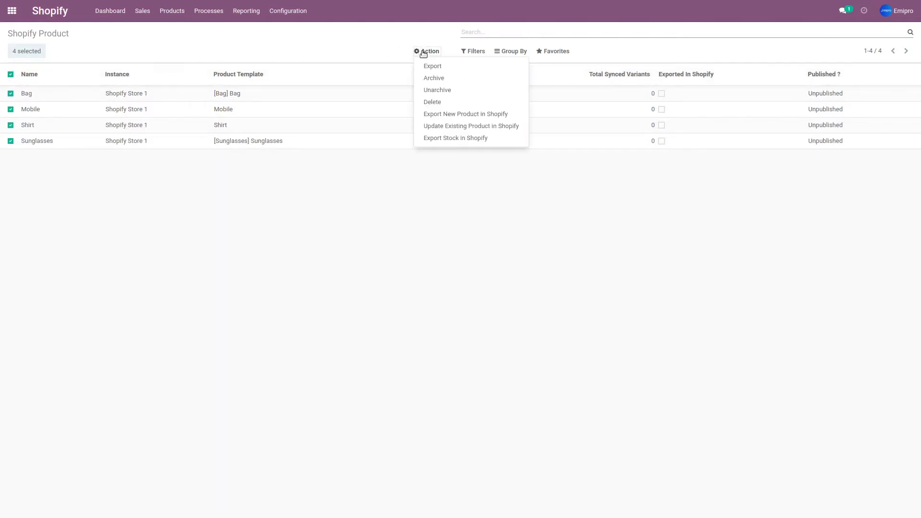
left_click(469, 115)
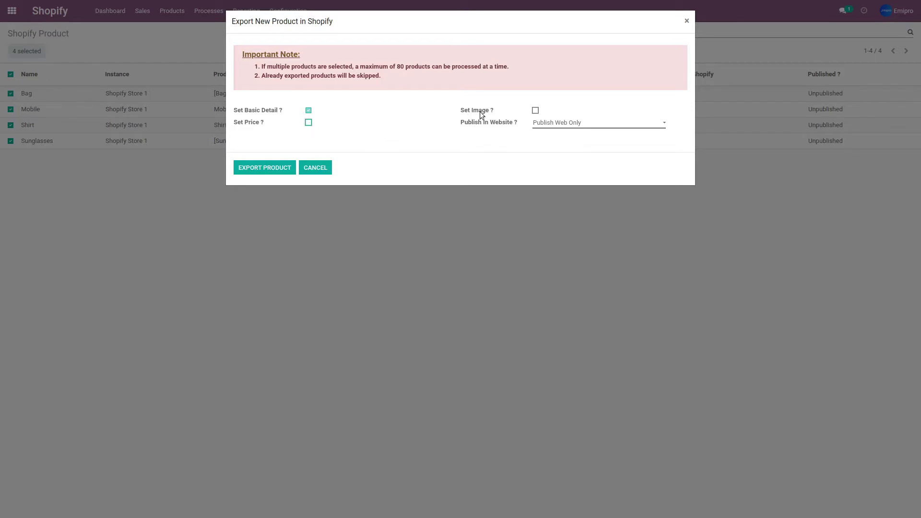
mouse_move(481, 115)
left_click(557, 123)
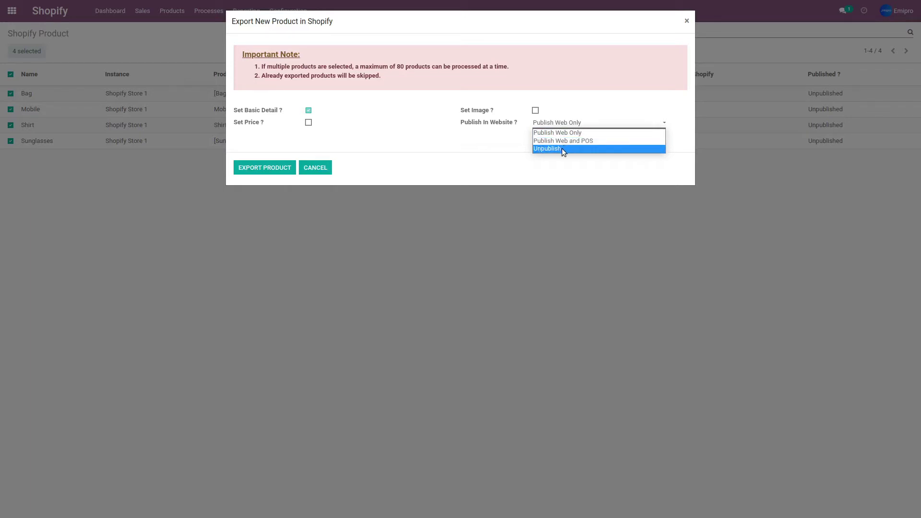
left_click(563, 134)
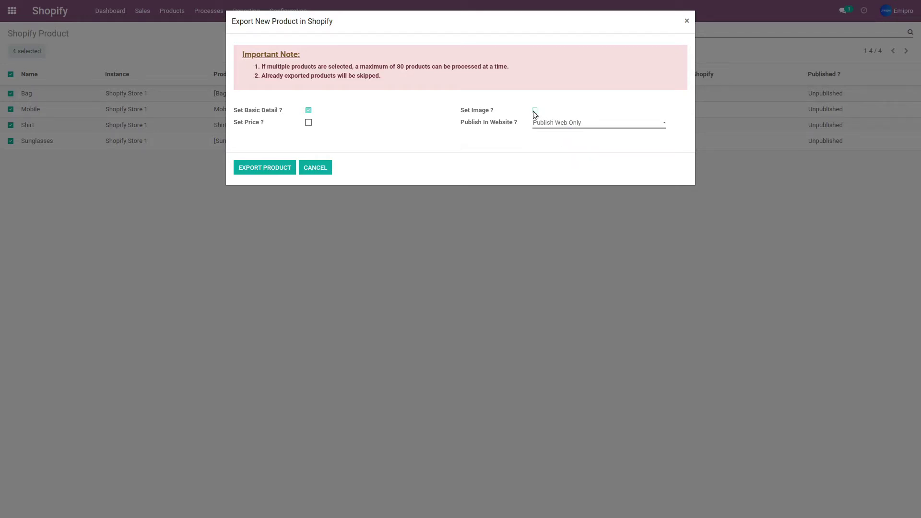
left_click(309, 123)
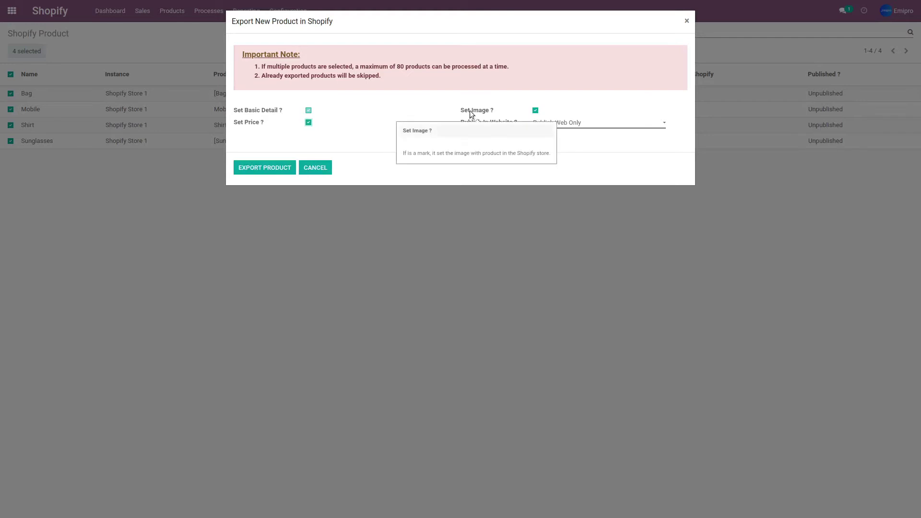
left_click(271, 169)
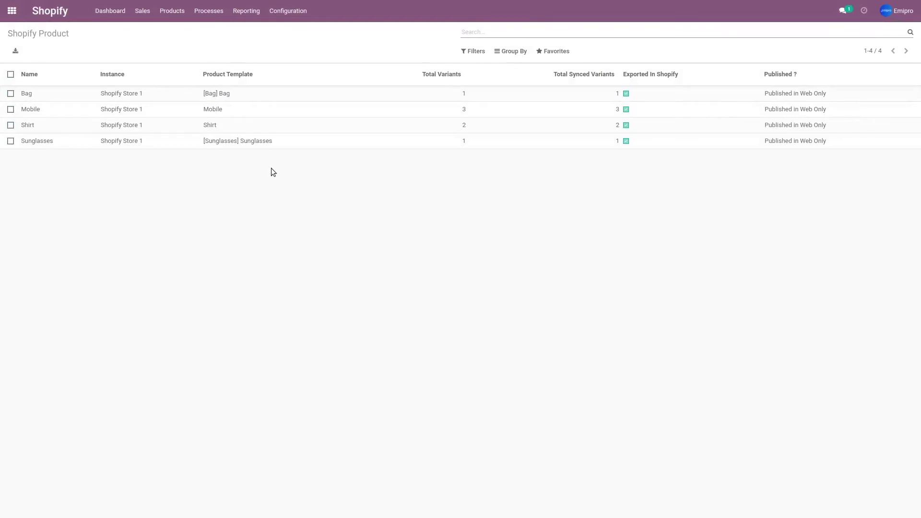
Switch to the Shopify admin, reload the product list and open the Shirt product to check the export.
key("ctrl+Tab")
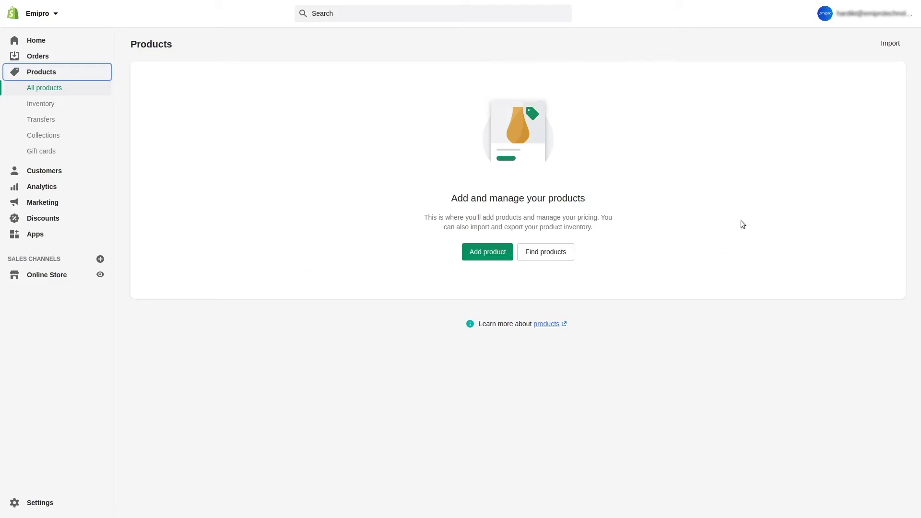
right_click(372, 321)
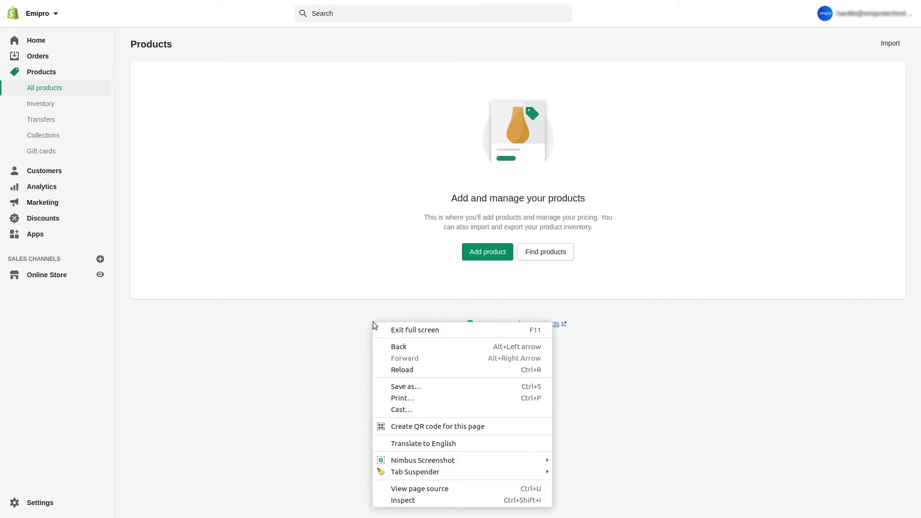
left_click(413, 371)
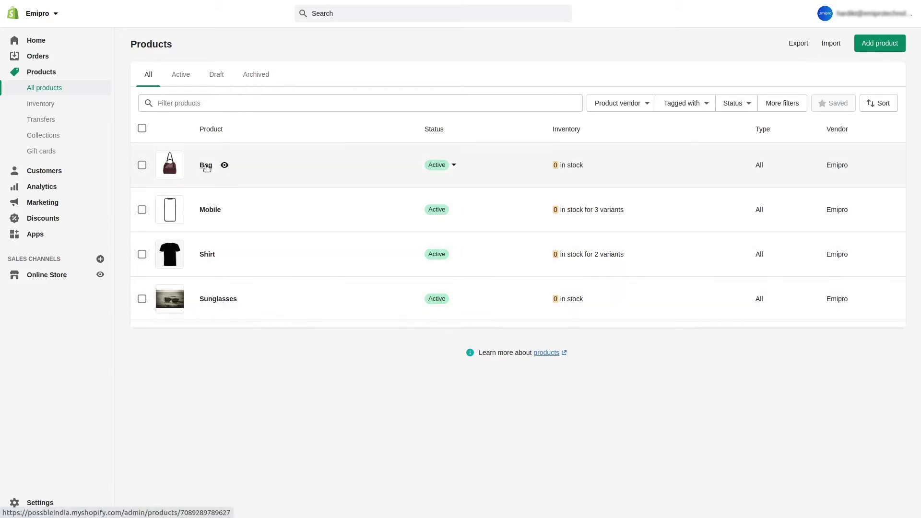
left_click(205, 255)
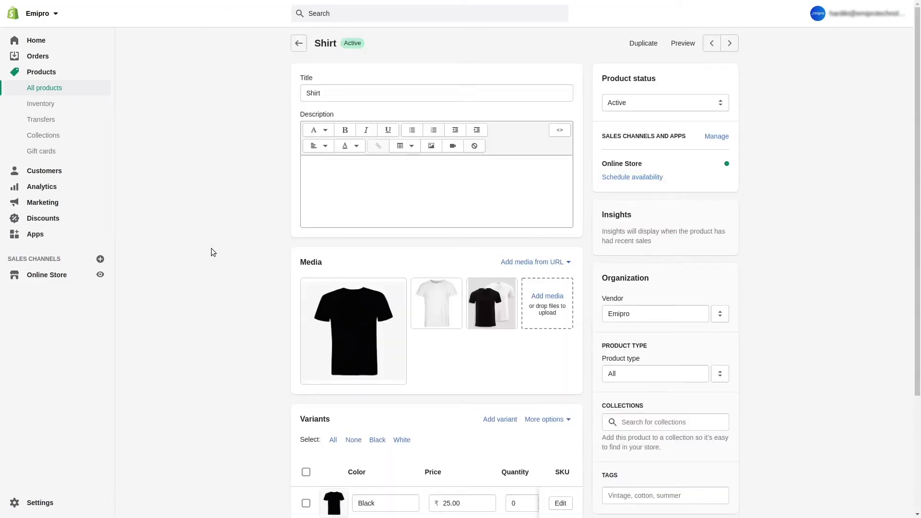
Review the variants of the exported Shirt product in the Shopify admin.
scroll(214, 249, "down", 1)
scroll(214, 249, "down", 2)
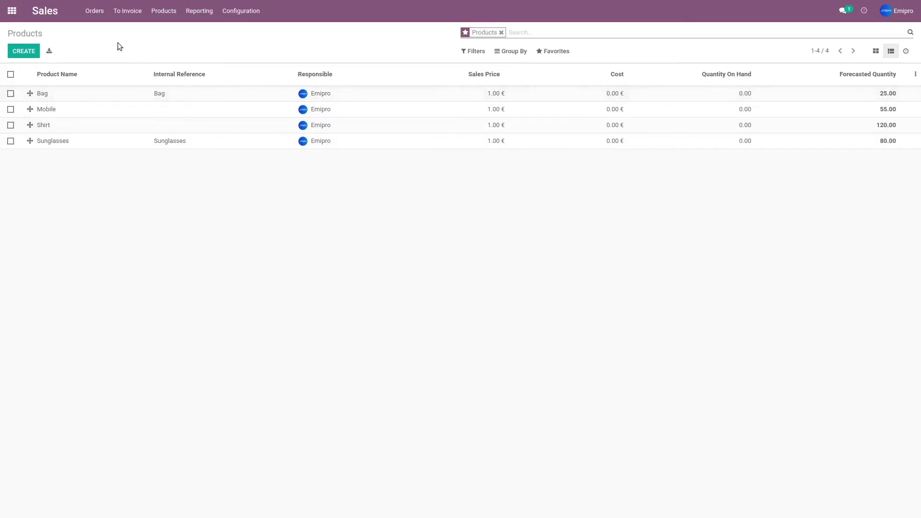
Switch to the Odoo Purchase app, open the Emipro purchase order and validate its receipt with all quantities processed immediately.
left_click(10, 10)
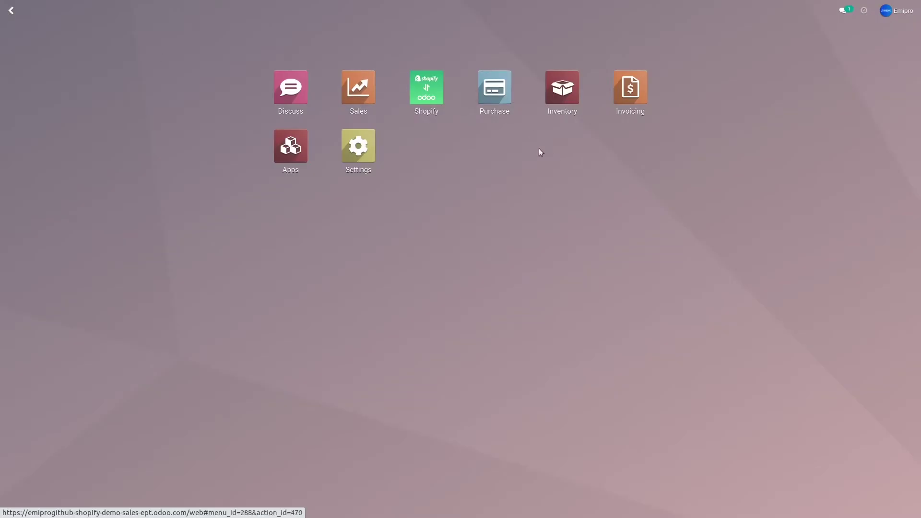
left_click(493, 90)
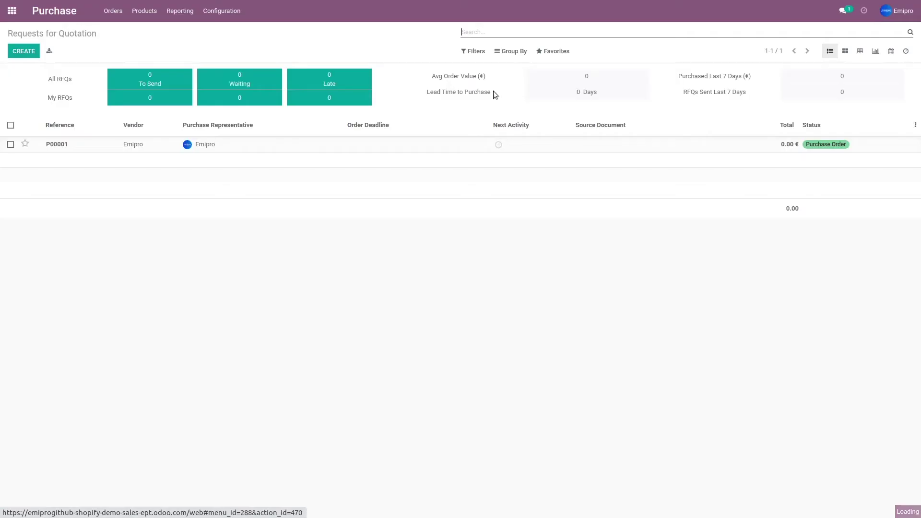
left_click(373, 147)
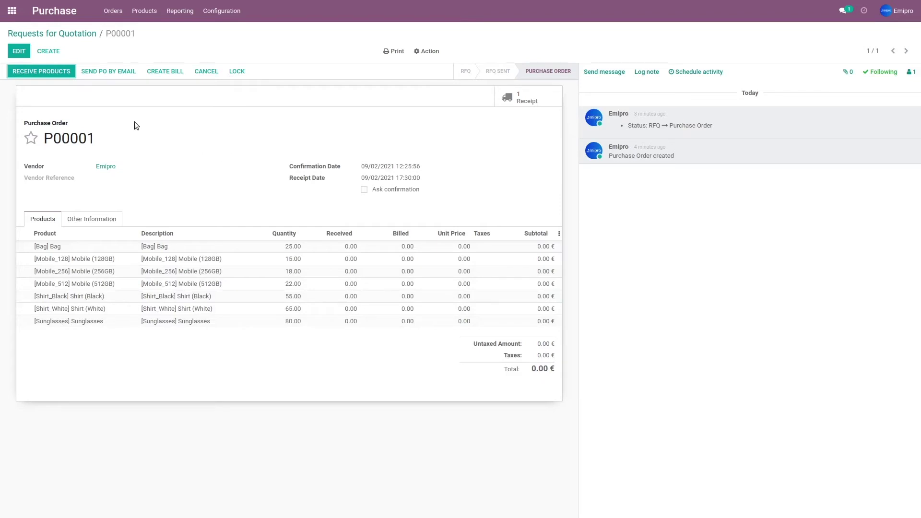
left_click(42, 73)
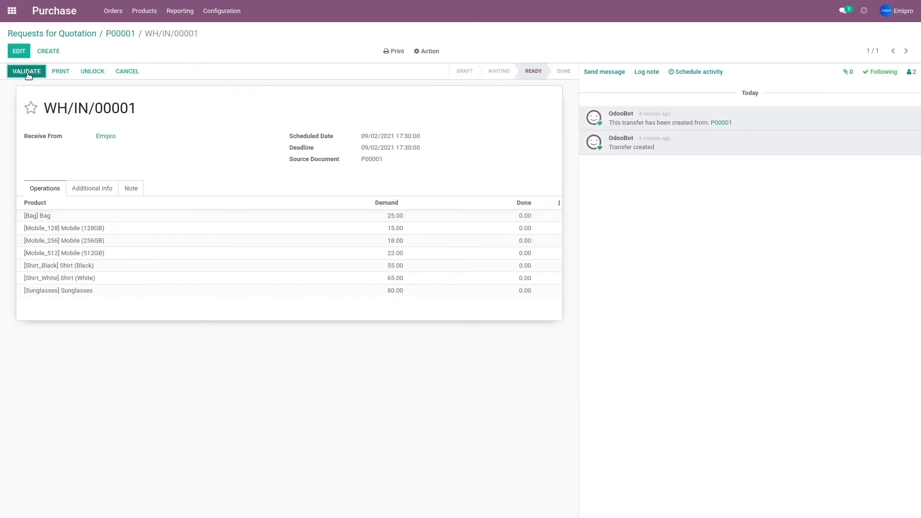
left_click(27, 72)
left_click(241, 94)
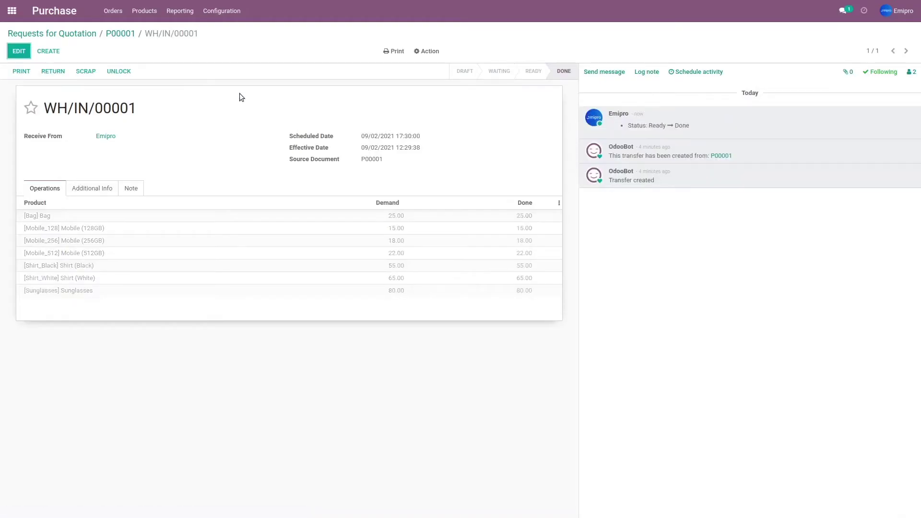
Switch to the Sales app and show its products as a list to check the on-hand quantities.
left_click(12, 11)
left_click(349, 74)
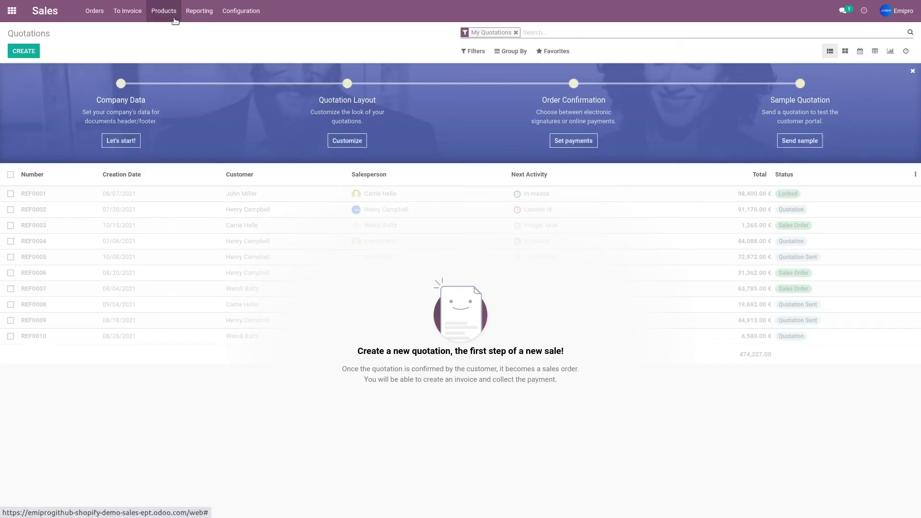
left_click(163, 11)
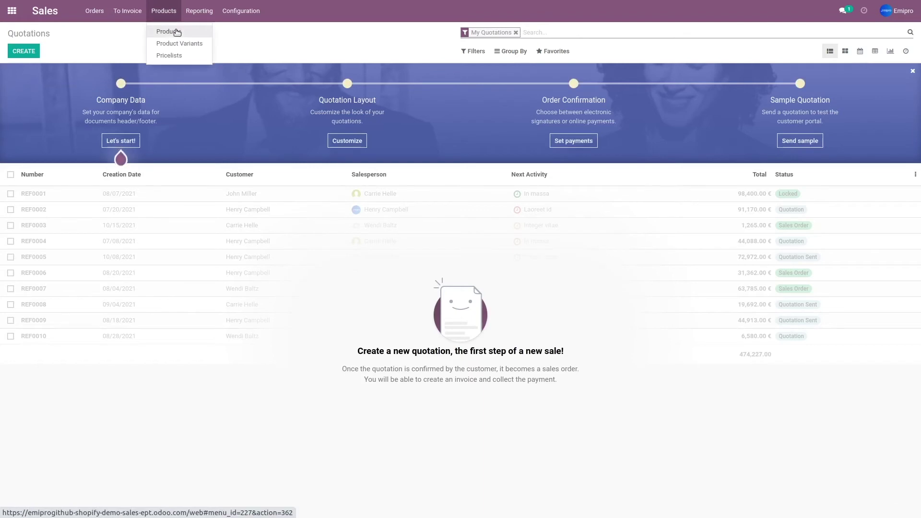
left_click(176, 31)
left_click(896, 51)
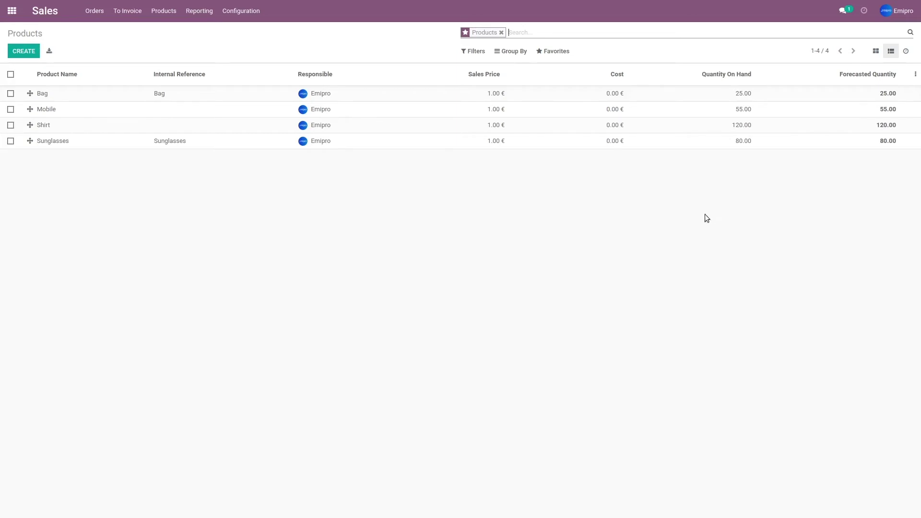
Switch to the Odoo Shopify app and execute the Export Stock operation for Shopify Store 1.
left_click(12, 10)
left_click(429, 96)
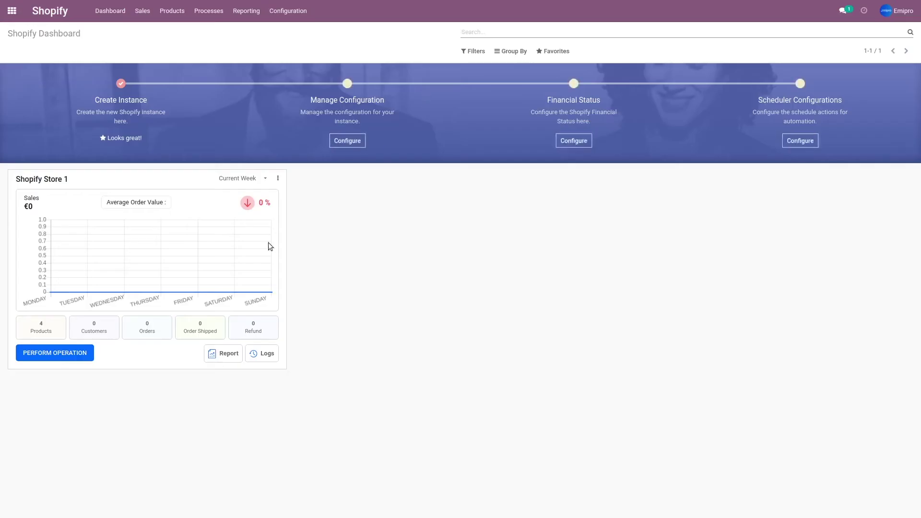
left_click(55, 353)
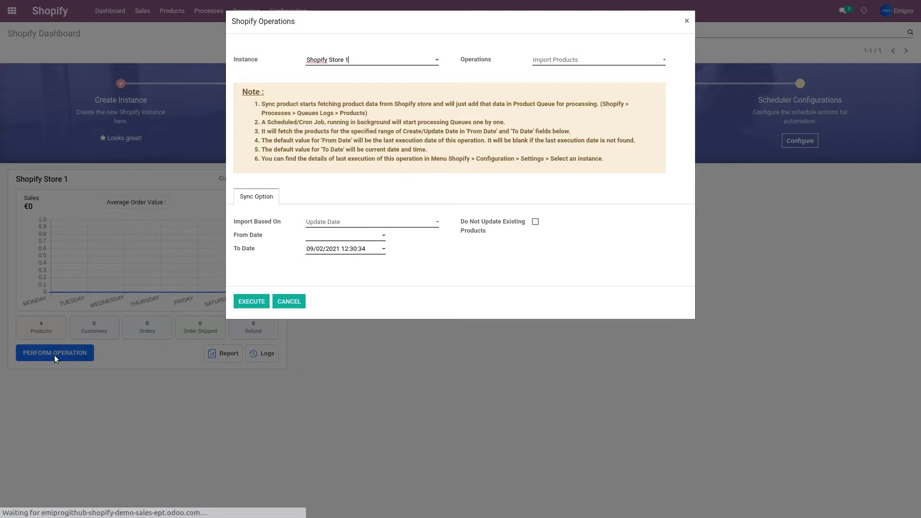
left_click(579, 61)
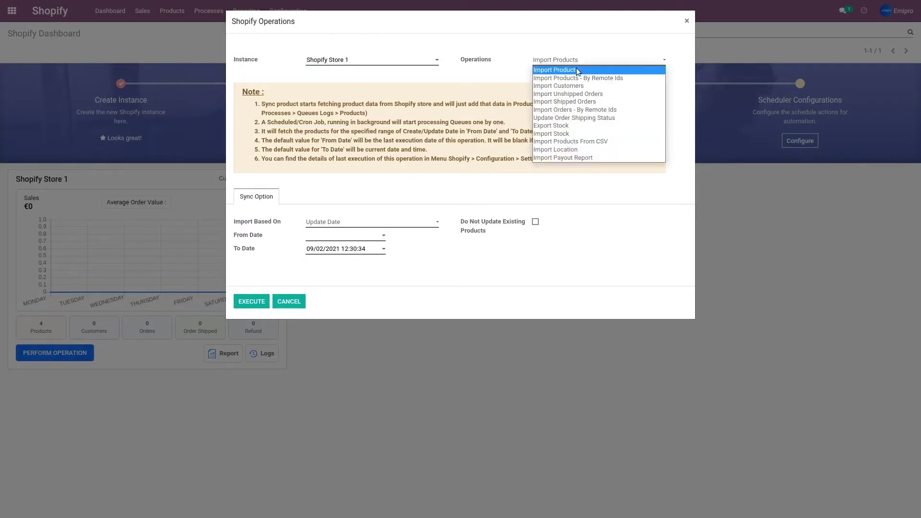
left_click(571, 125)
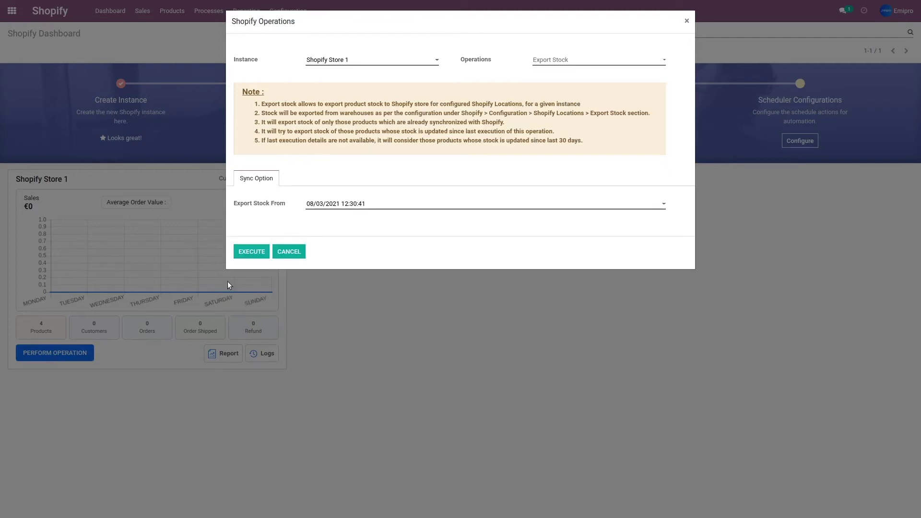
left_click(254, 252)
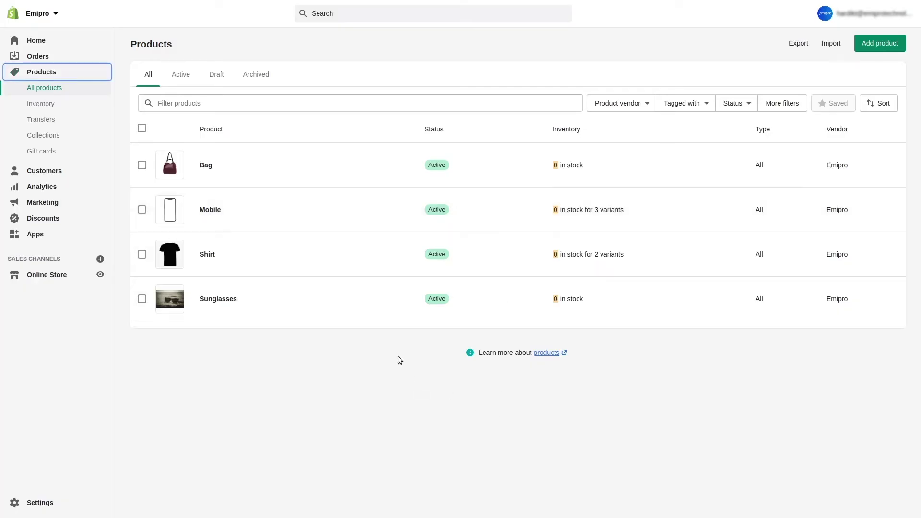
Switch to the Shopify admin and reload the product list to check the exported inventory.
right_click(398, 356)
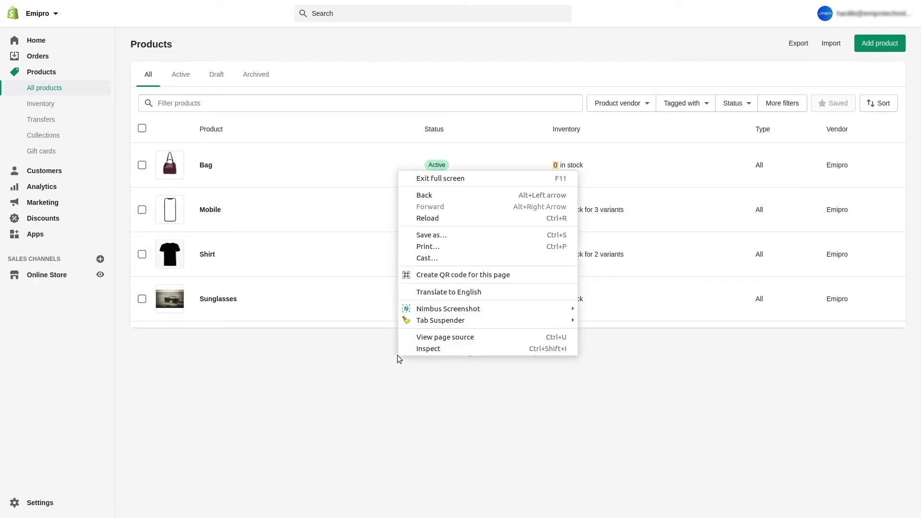
left_click(454, 218)
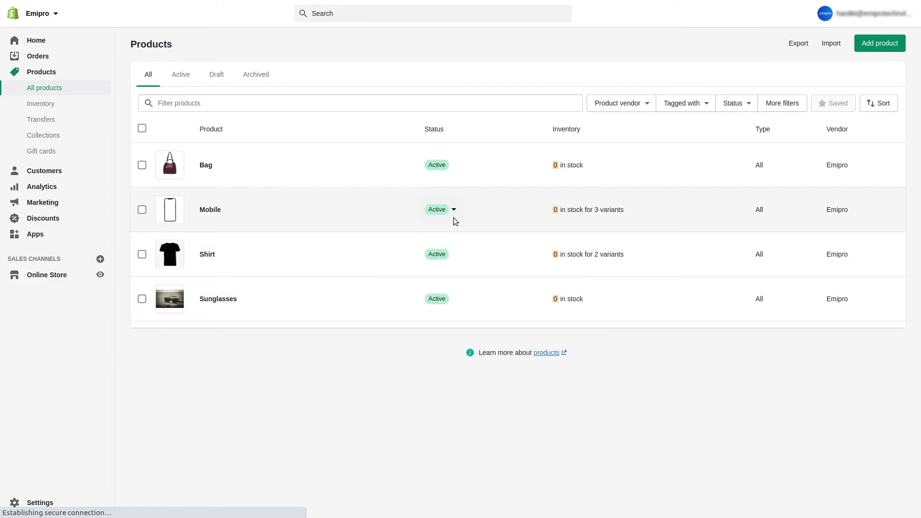
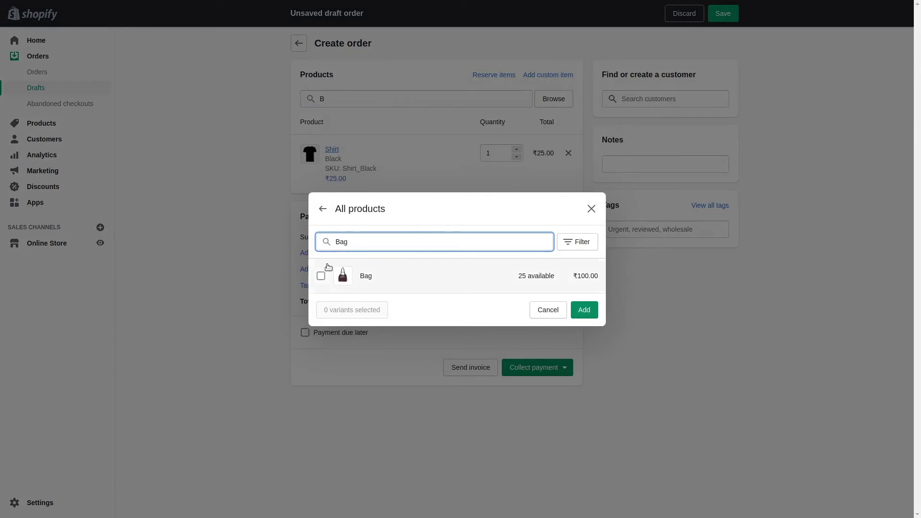
Add the Bag to the Shopify draft order and assign the existing customer to it by searching for the name.
left_click(321, 275)
left_click(589, 312)
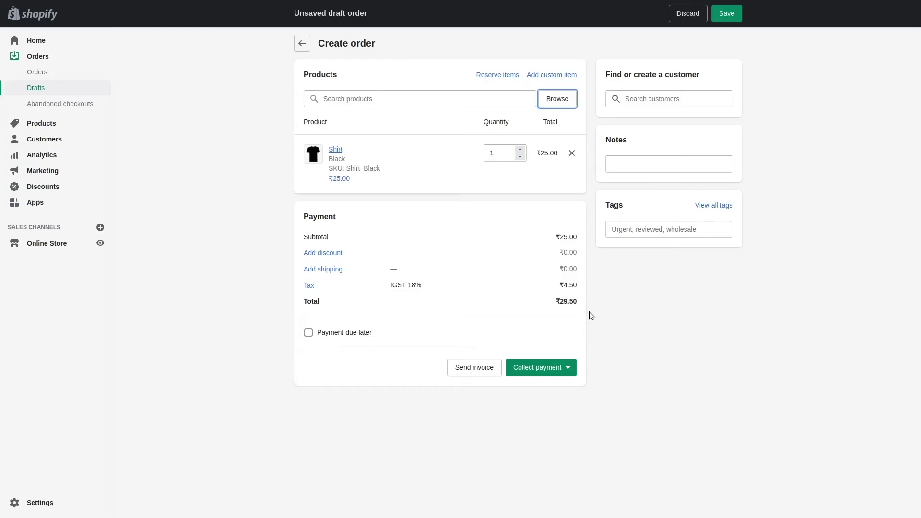
left_click(707, 95)
type("John")
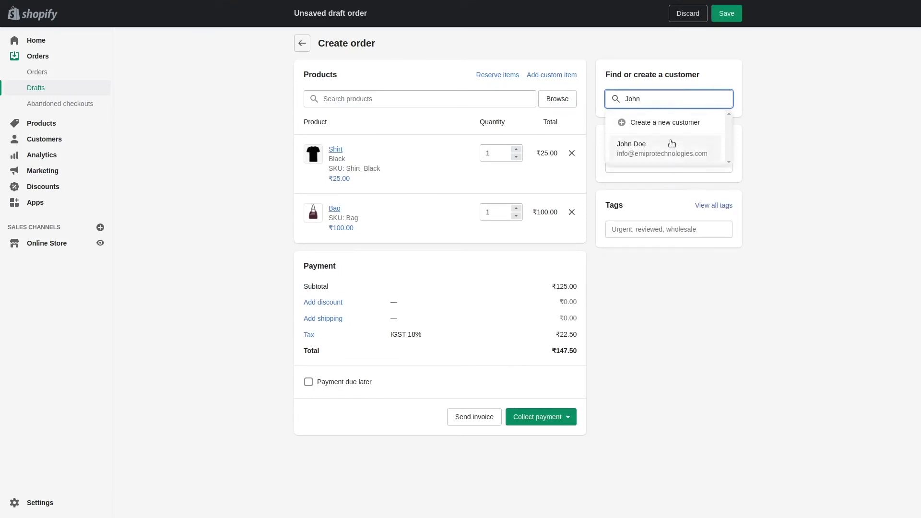
left_click(670, 144)
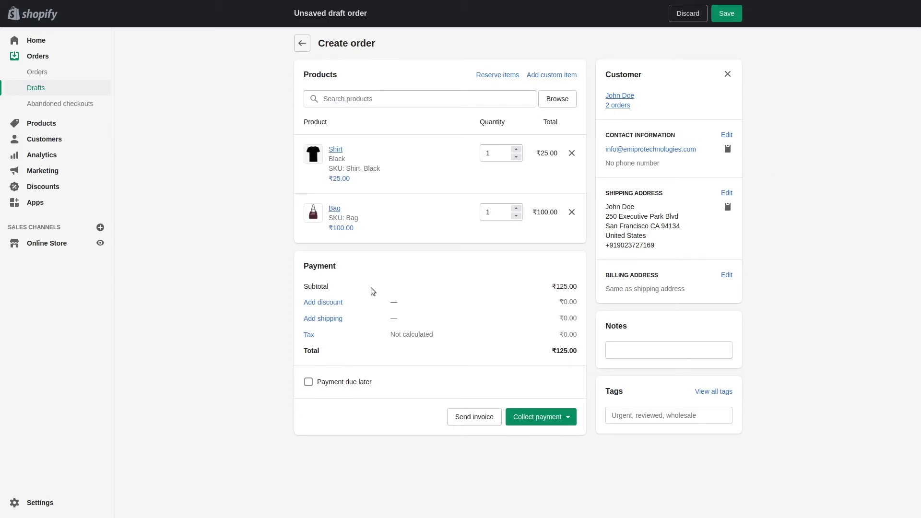
Mark the draft order as paid with Paypal as the payment type and create the order.
left_click(562, 418)
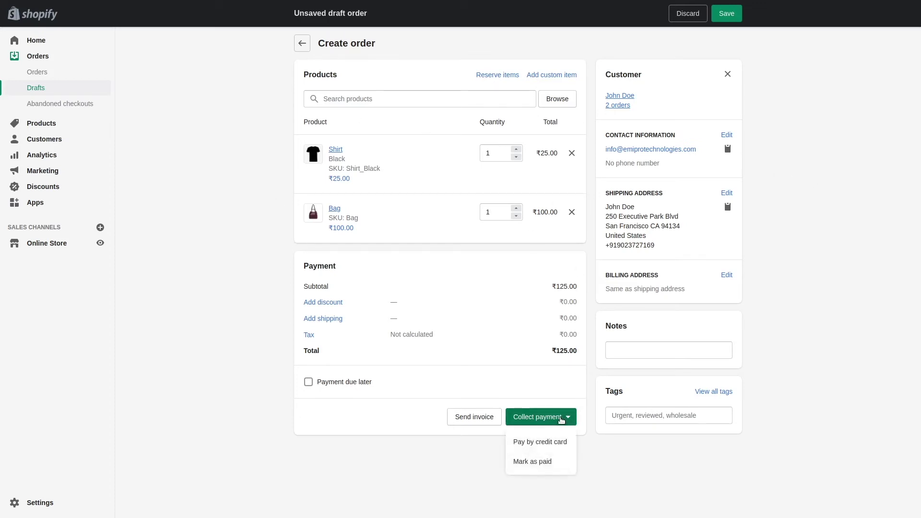
left_click(538, 464)
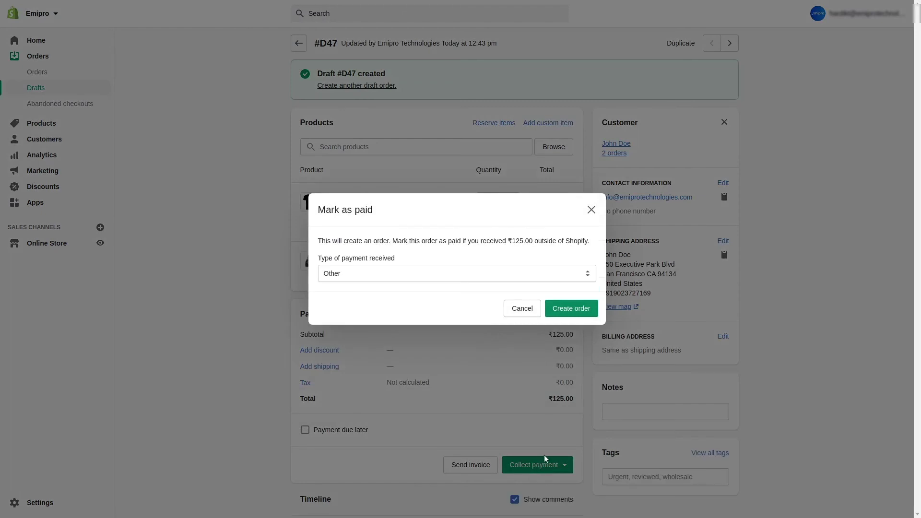
left_click(457, 278)
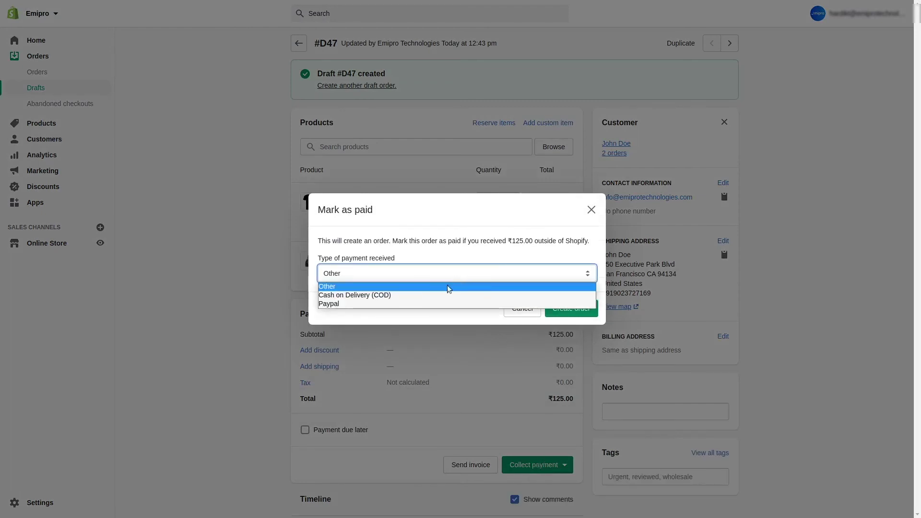
left_click(427, 302)
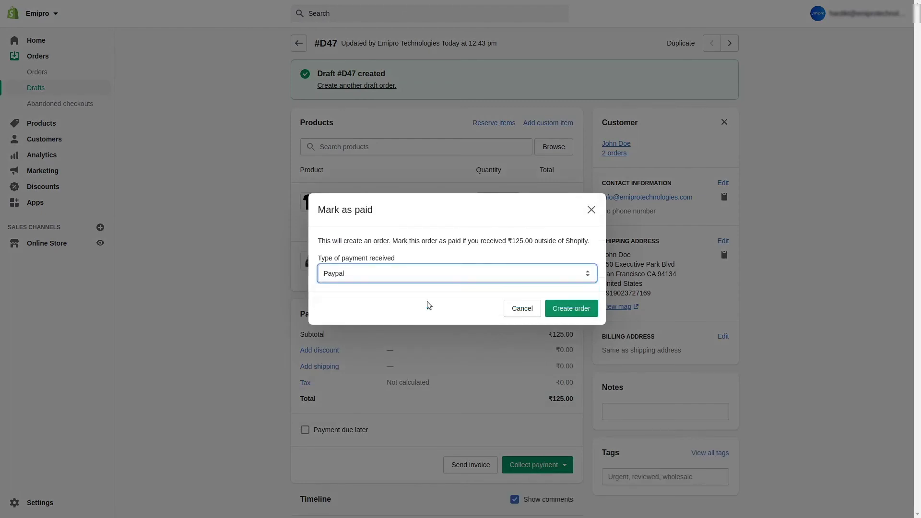
left_click(569, 311)
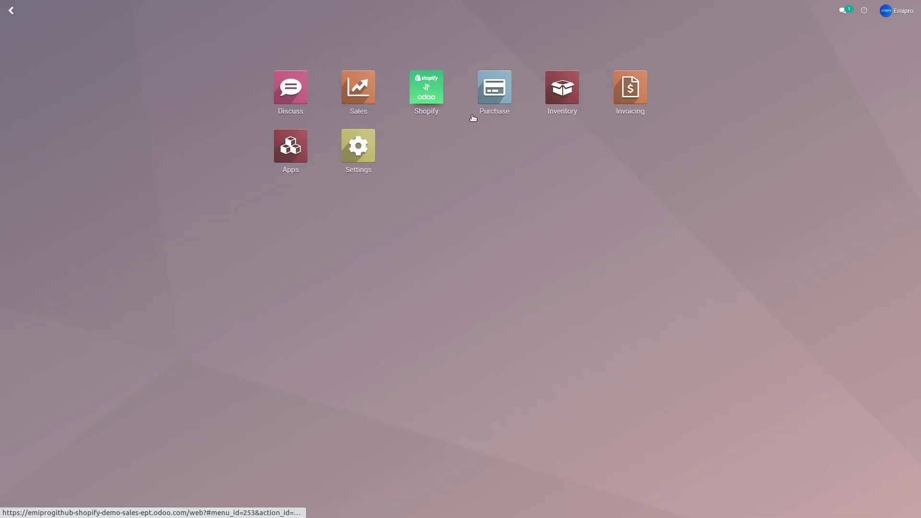
Switch to the Shopify app in Odoo and open the imported sales order to review its details.
left_click(427, 94)
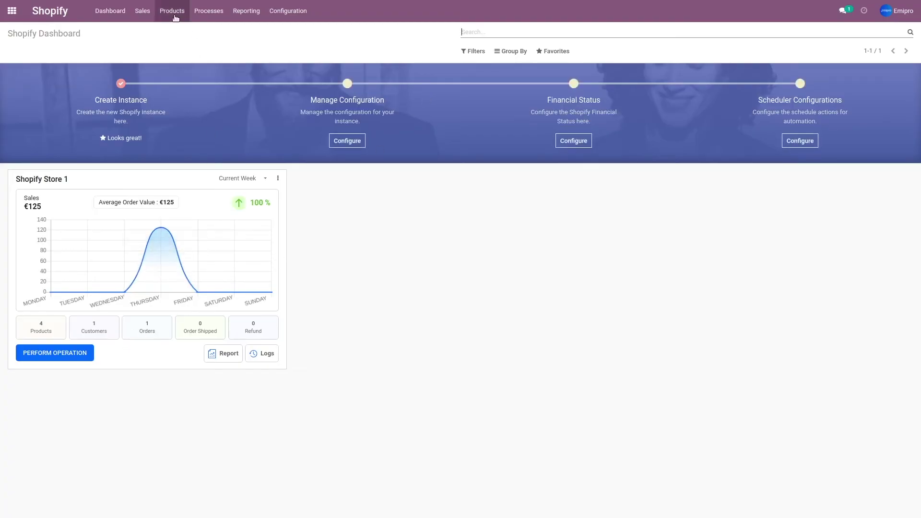
left_click(142, 10)
left_click(148, 79)
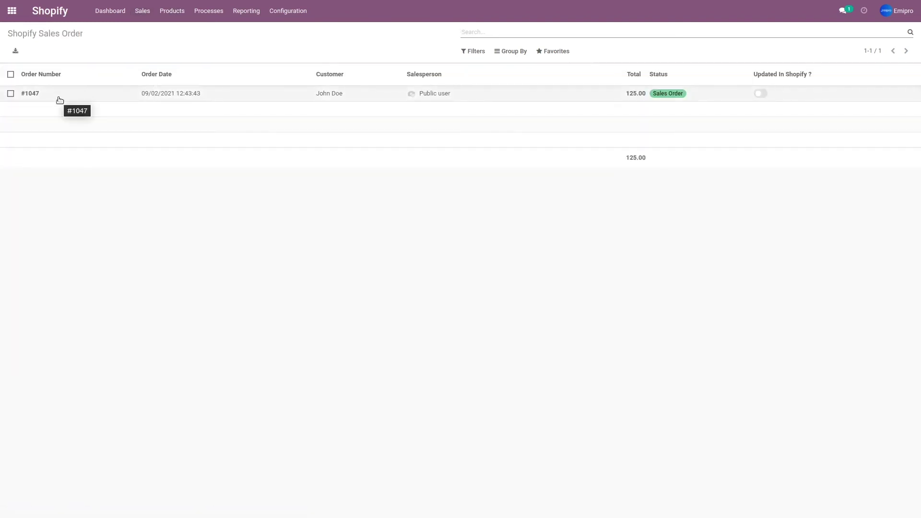
left_click(59, 100)
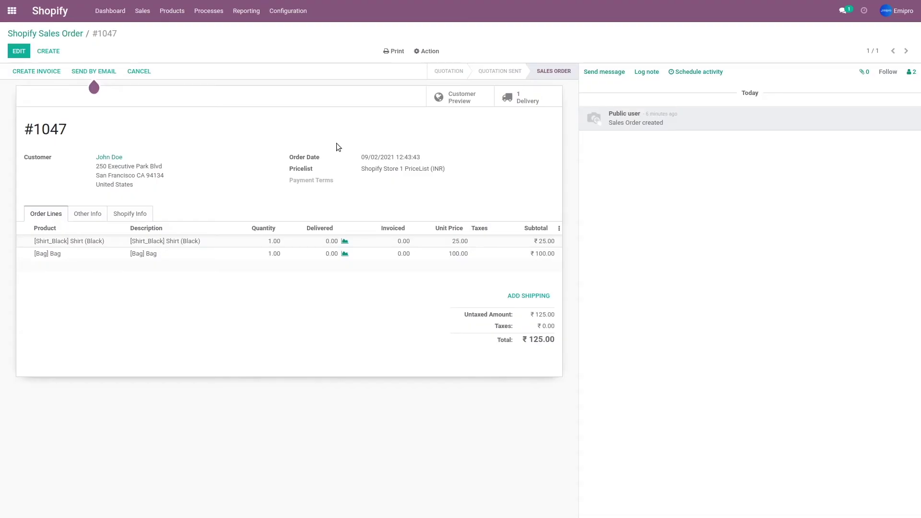
Open the sales order's delivery and validate it, processing all quantities as an immediate transfer.
left_click(521, 105)
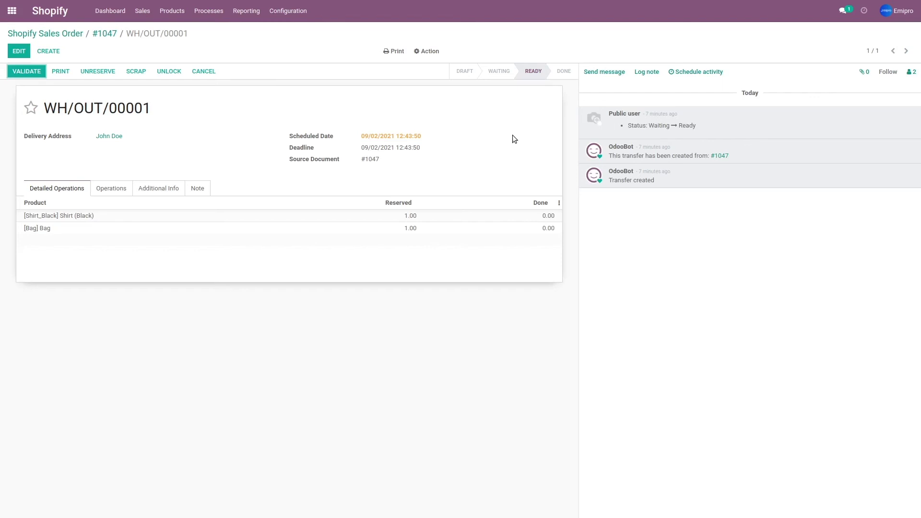
left_click(27, 73)
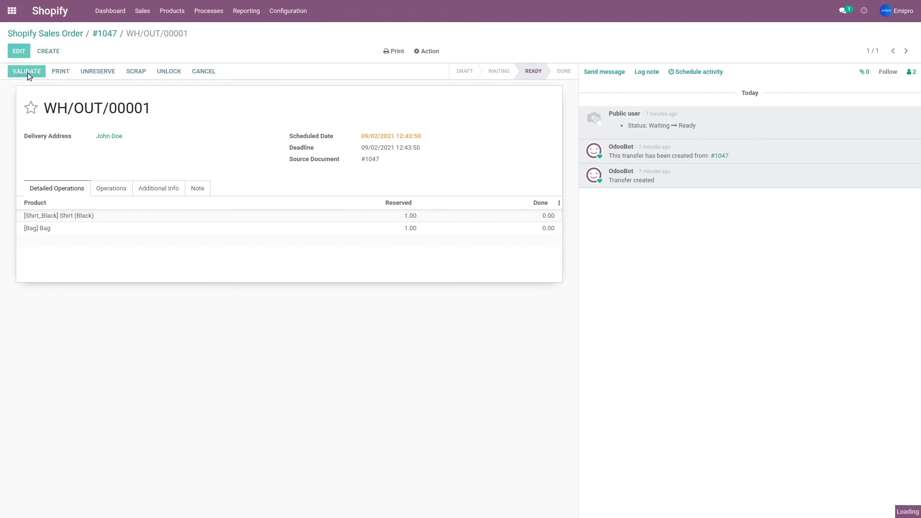
left_click(247, 97)
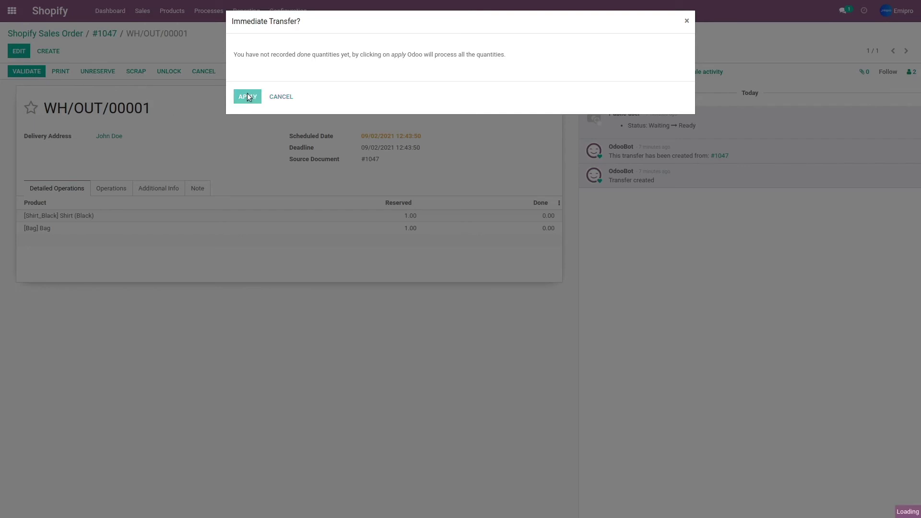
left_click(295, 92)
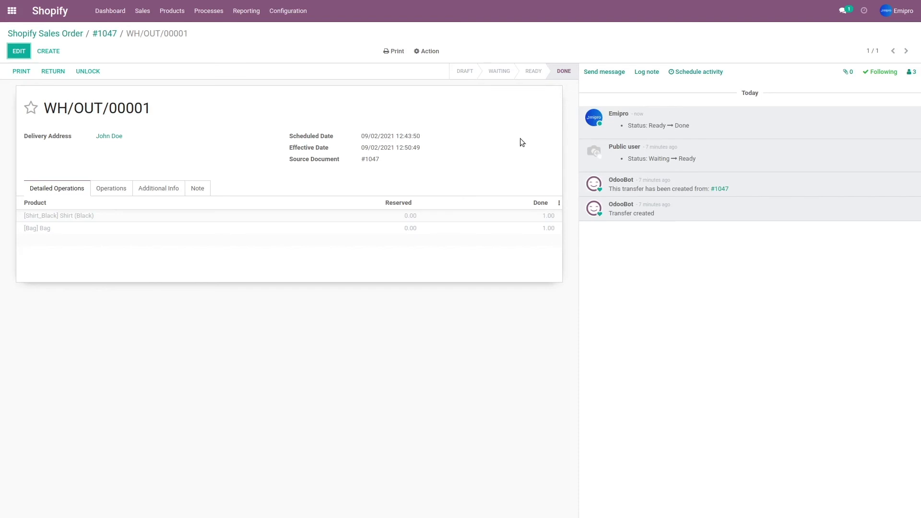
Return to the connector's Shopify dashboard and execute the Update Order Shipping Status operation for Shopify Store 1.
left_click(18, 18)
left_click(420, 96)
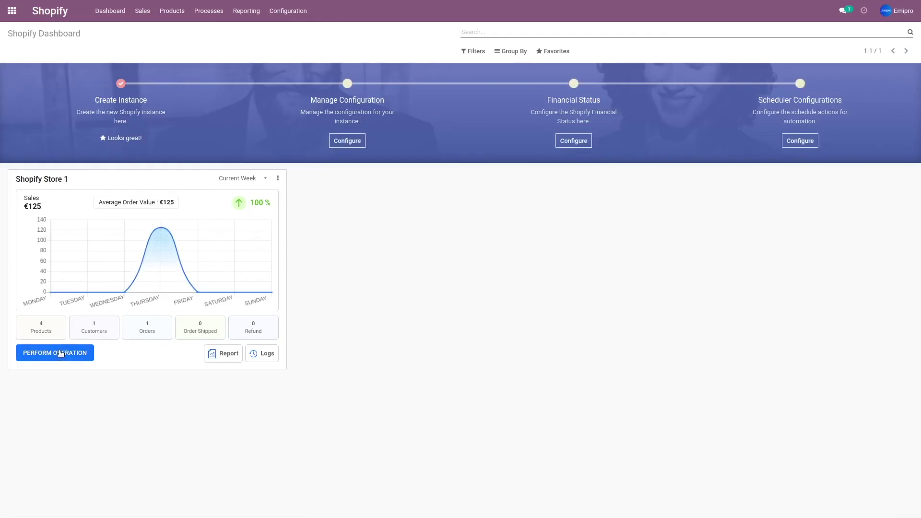
left_click(60, 353)
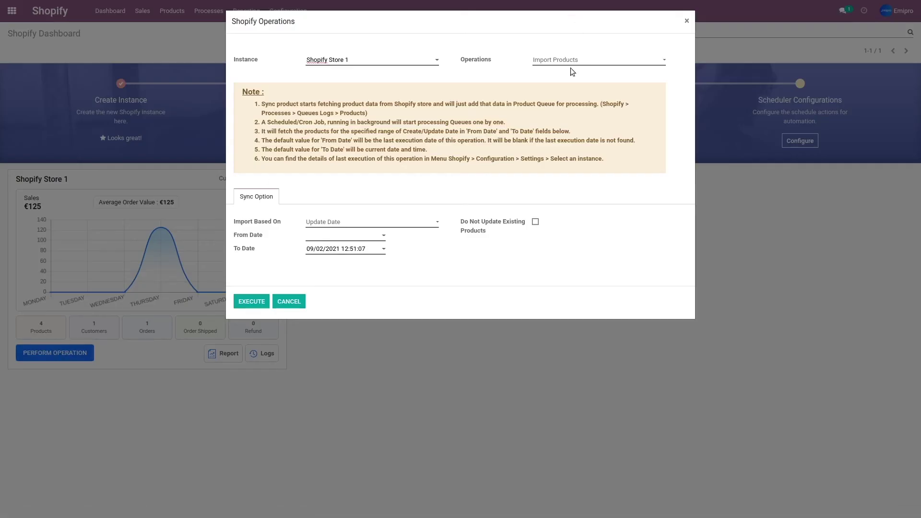
left_click(572, 61)
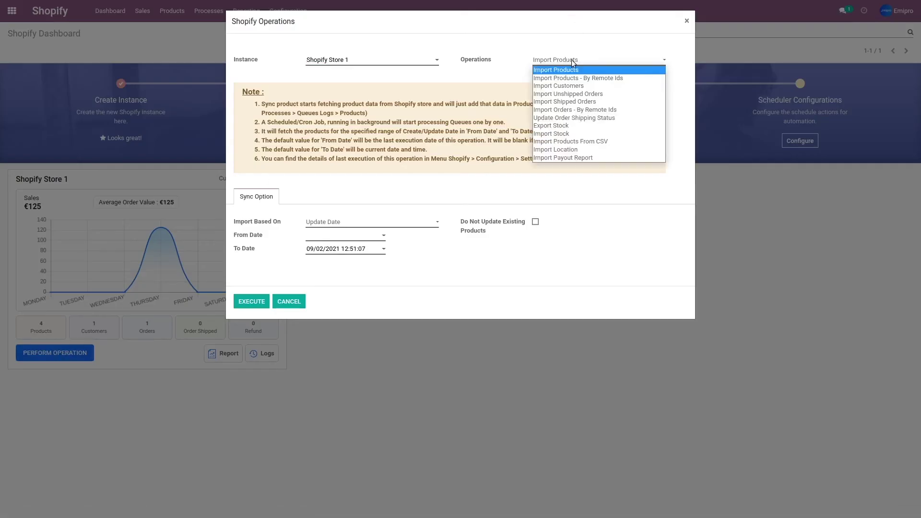
left_click(583, 118)
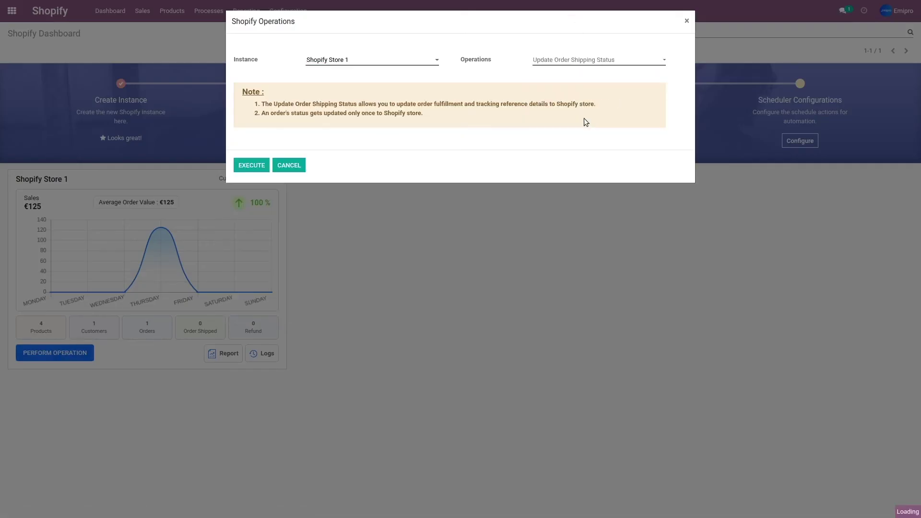
left_click(260, 166)
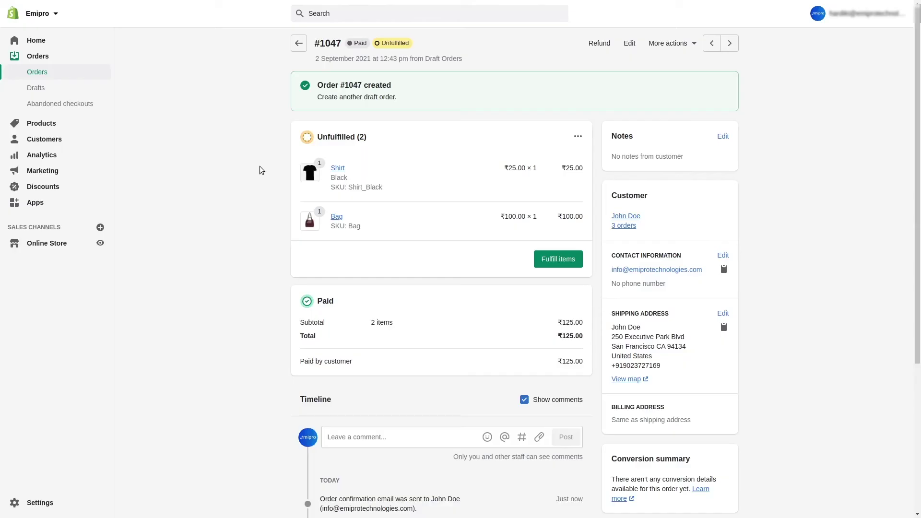
Switch to the order in the Shopify store admin and reload its page to check the fulfillment status.
right_click(260, 170)
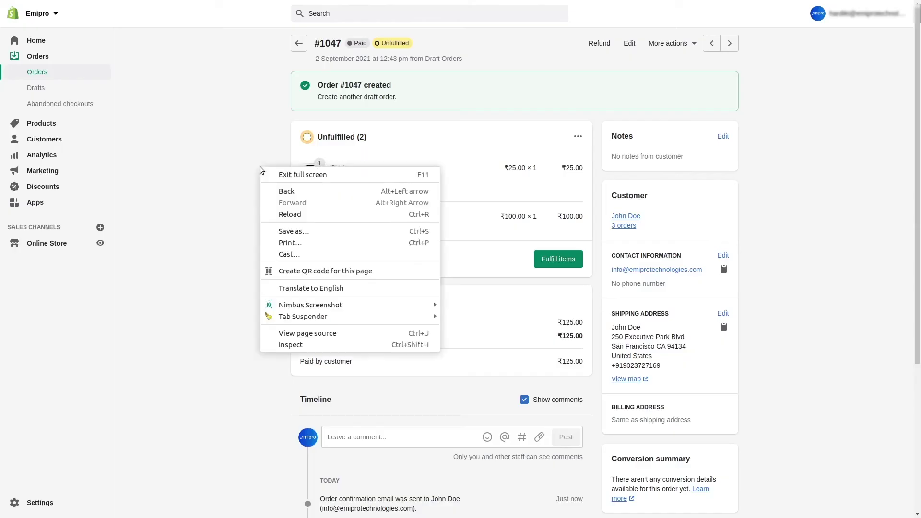
left_click(289, 215)
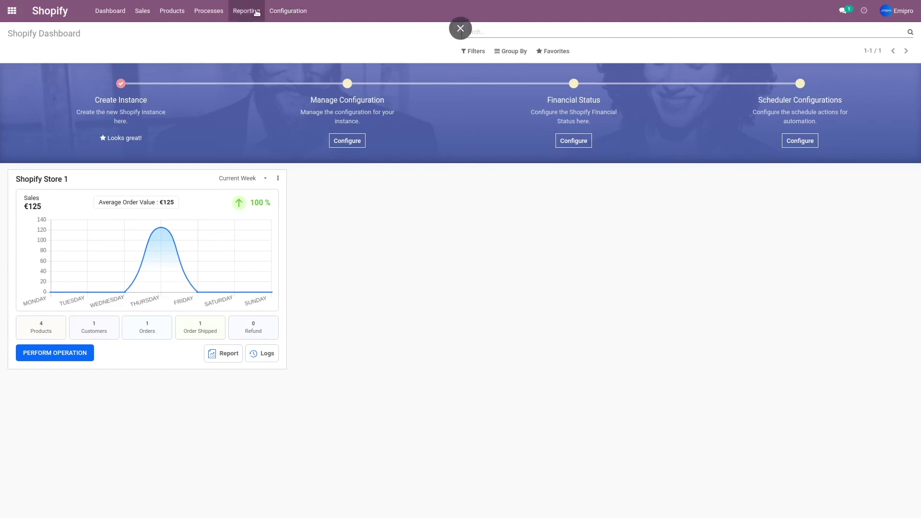
Return to Odoo and open the scheduler configuration of the Shopify Store 1 instance.
left_click(288, 19)
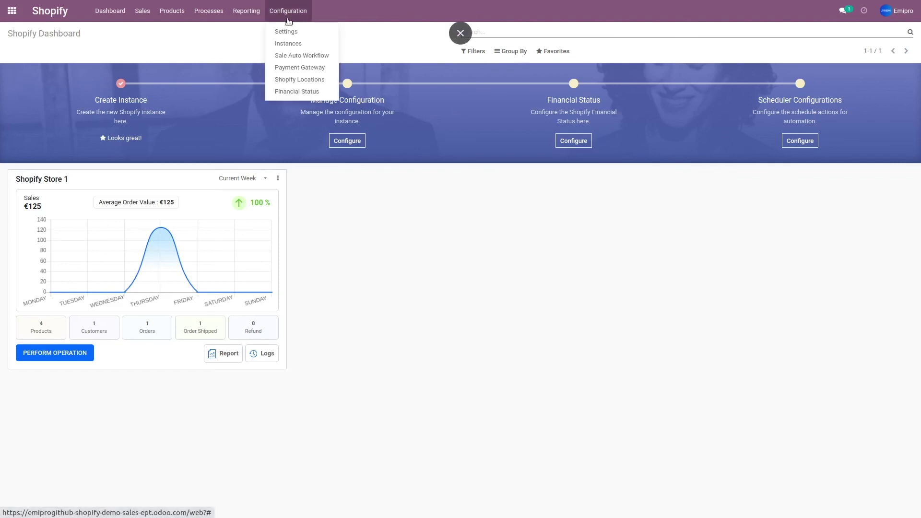
left_click(287, 43)
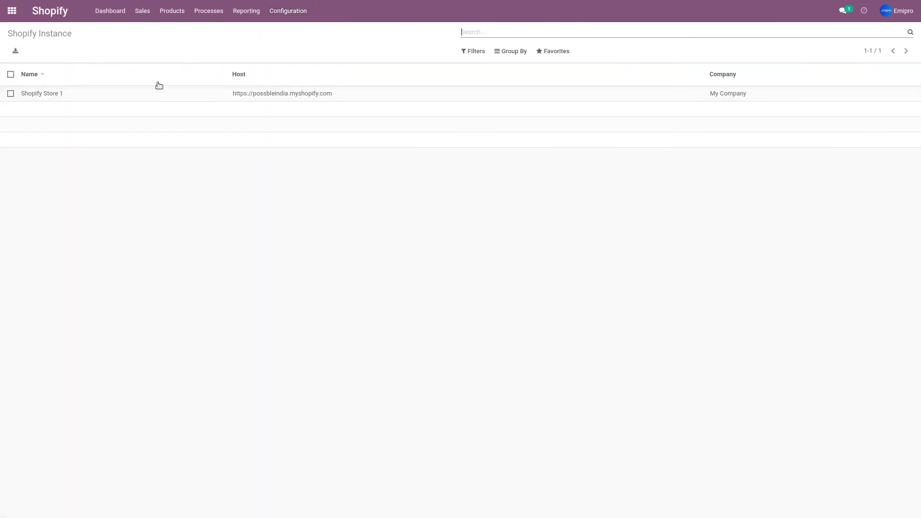
left_click(159, 96)
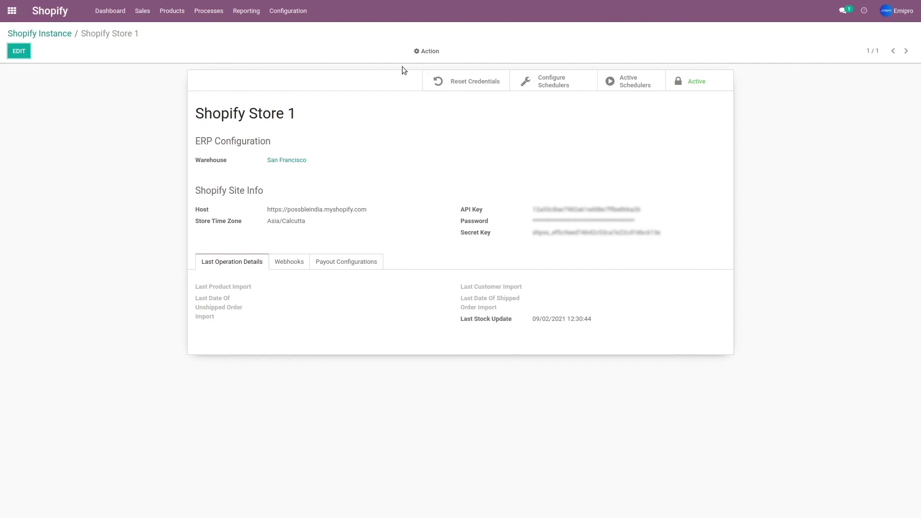
left_click(569, 82)
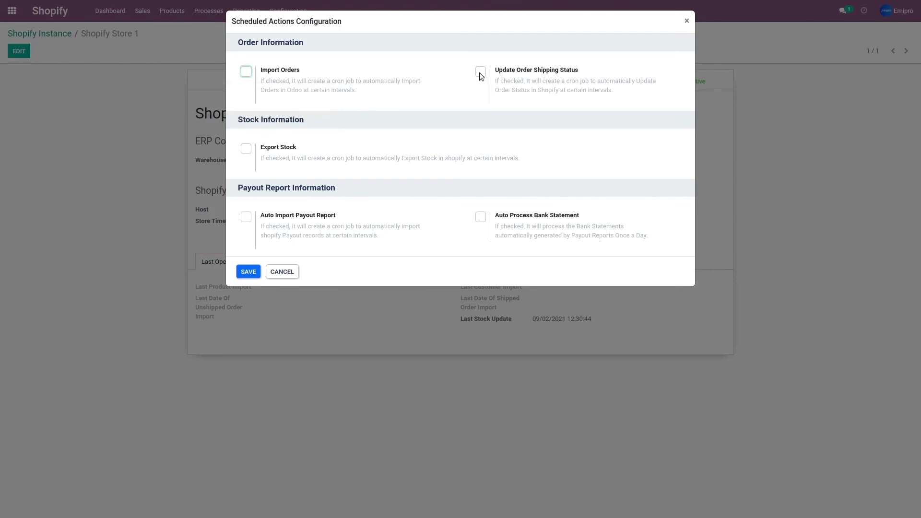
Turn on Auto Import Payout Report to review its interval settings and turn it off again.
mouse_move(481, 76)
left_click(245, 217)
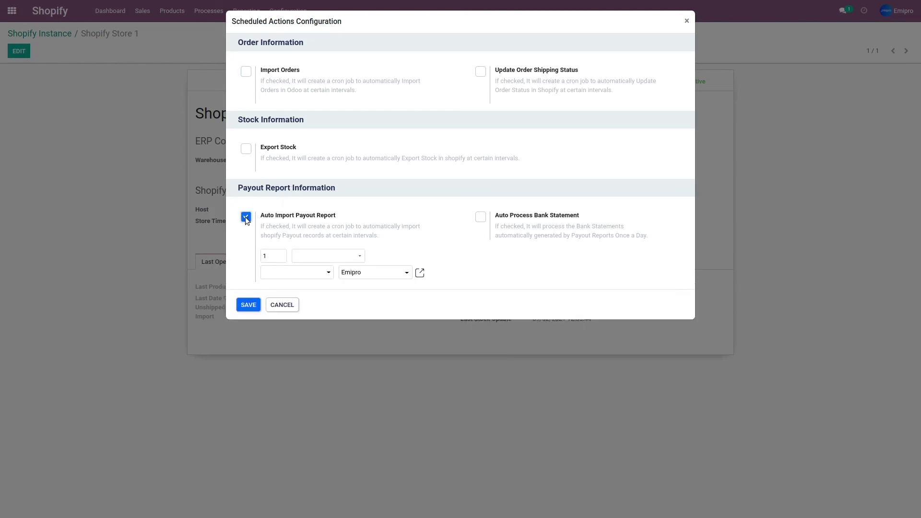
left_click(246, 217)
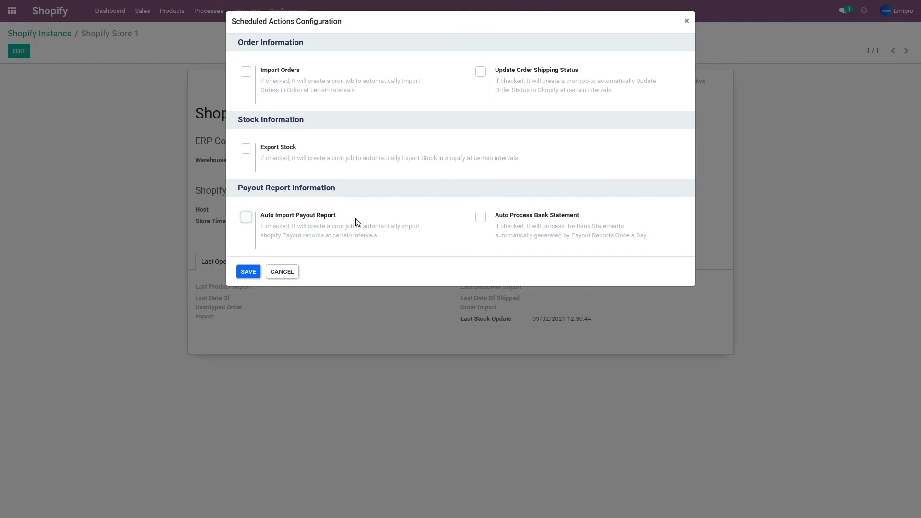